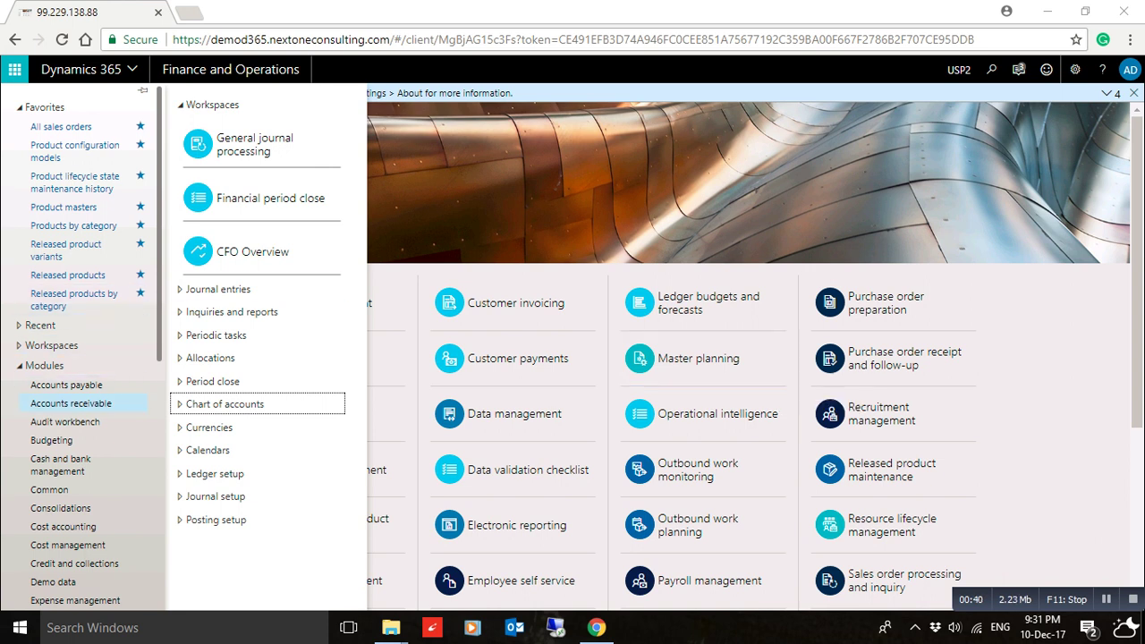
# - Go to General ledger > Chart of accounts > Dimensions > Financial dimensions
pyautogui.scroll(-2, 81, 563)
pyautogui.scroll(-2, 85, 358)
pyautogui.click(60, 462)
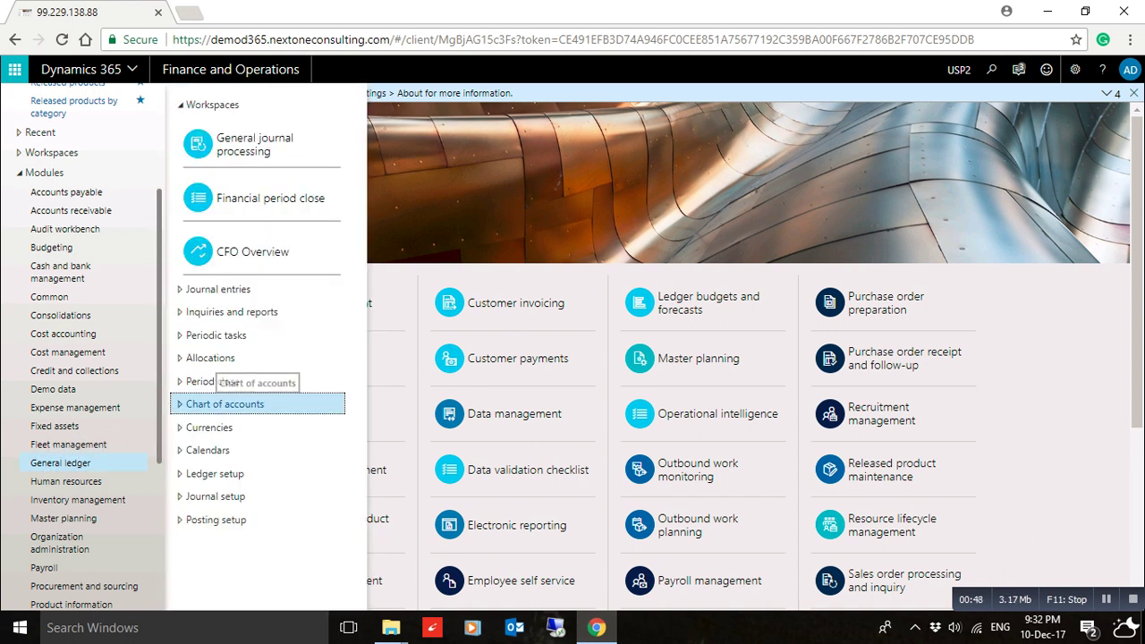
pyautogui.click(224, 403)
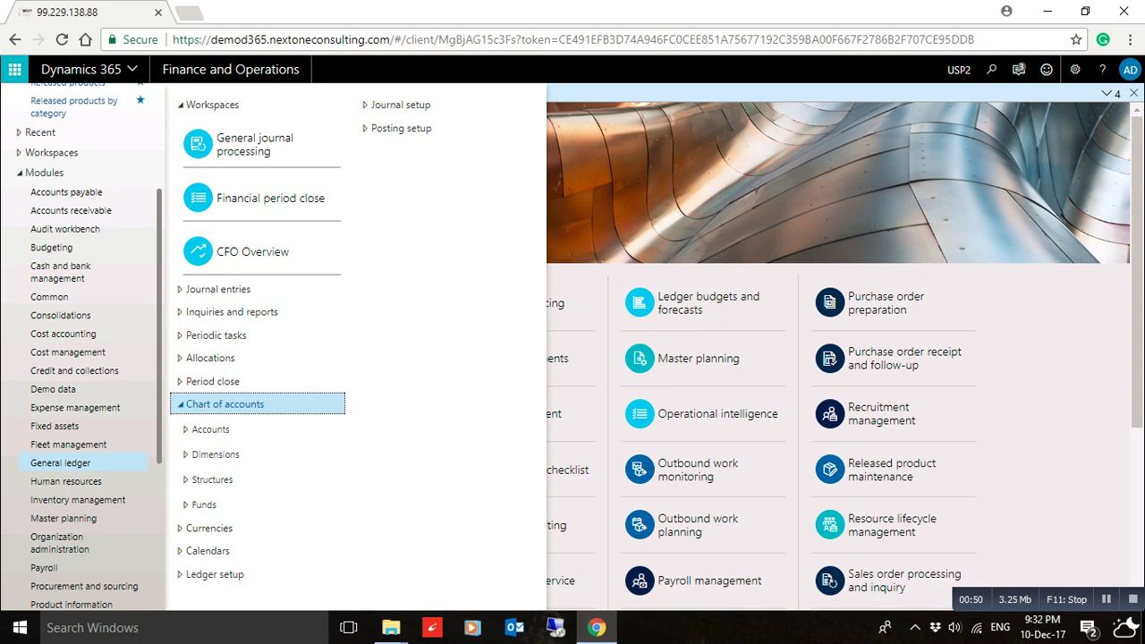
pyautogui.click(215, 455)
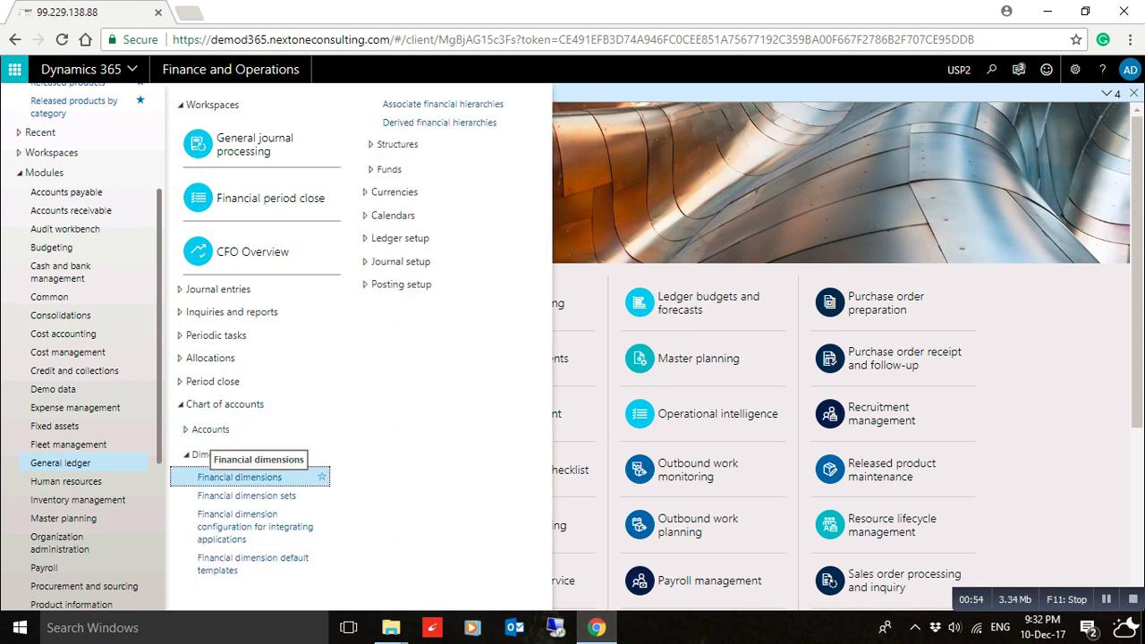
pyautogui.click(240, 476)
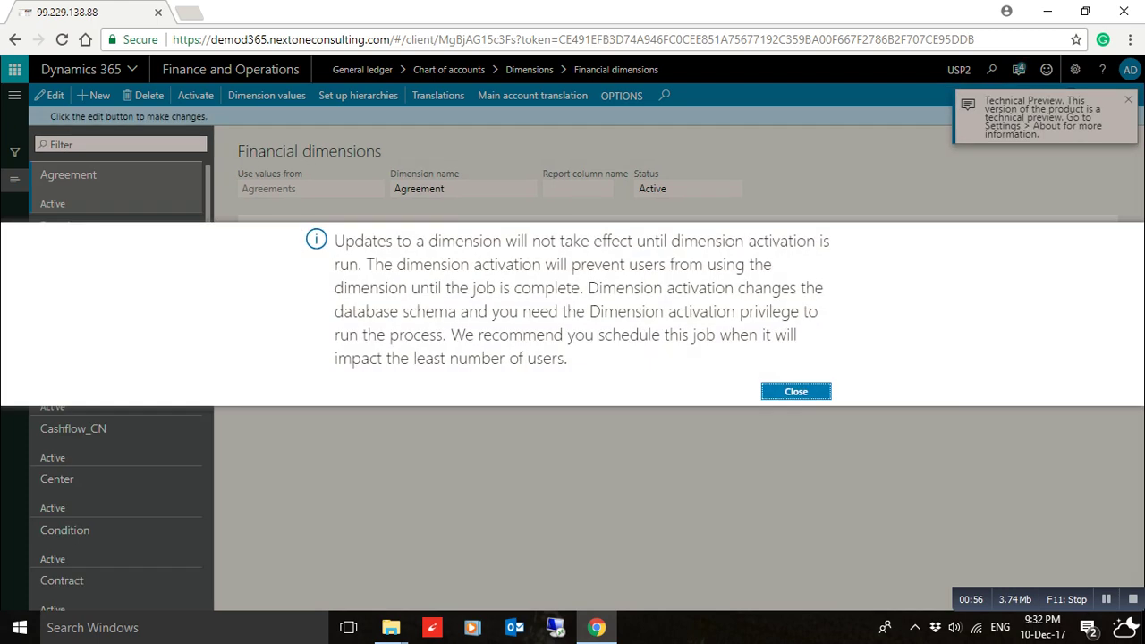
# - Dismiss the activation notice, add a new dimension, and set its values source to < Custom dimension >
pyautogui.press('Return')
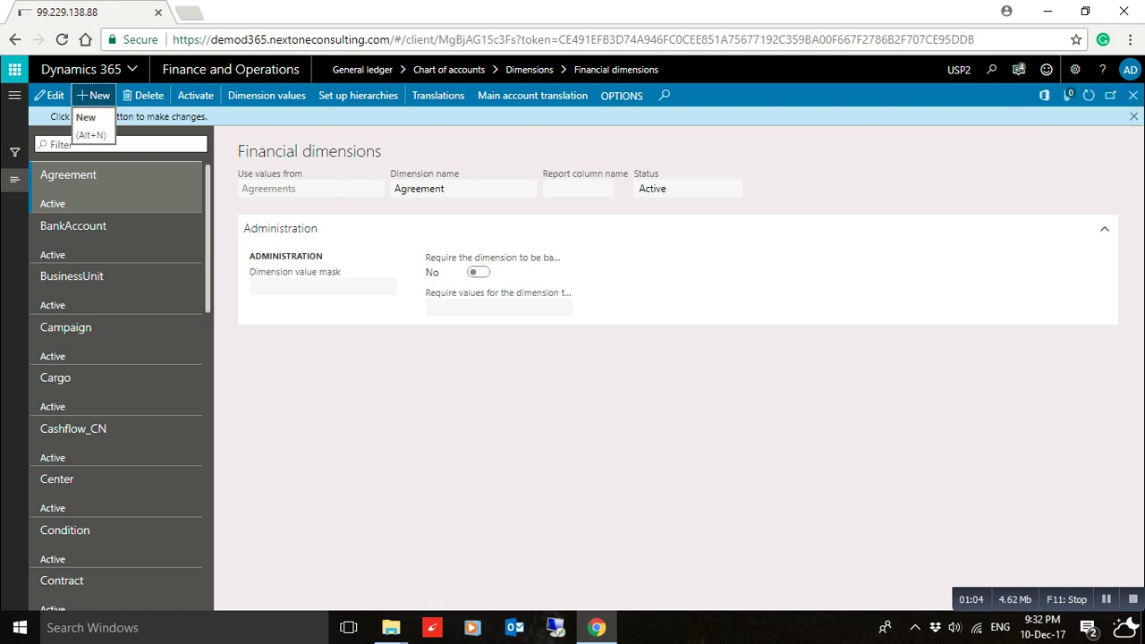
pyautogui.click(93, 94)
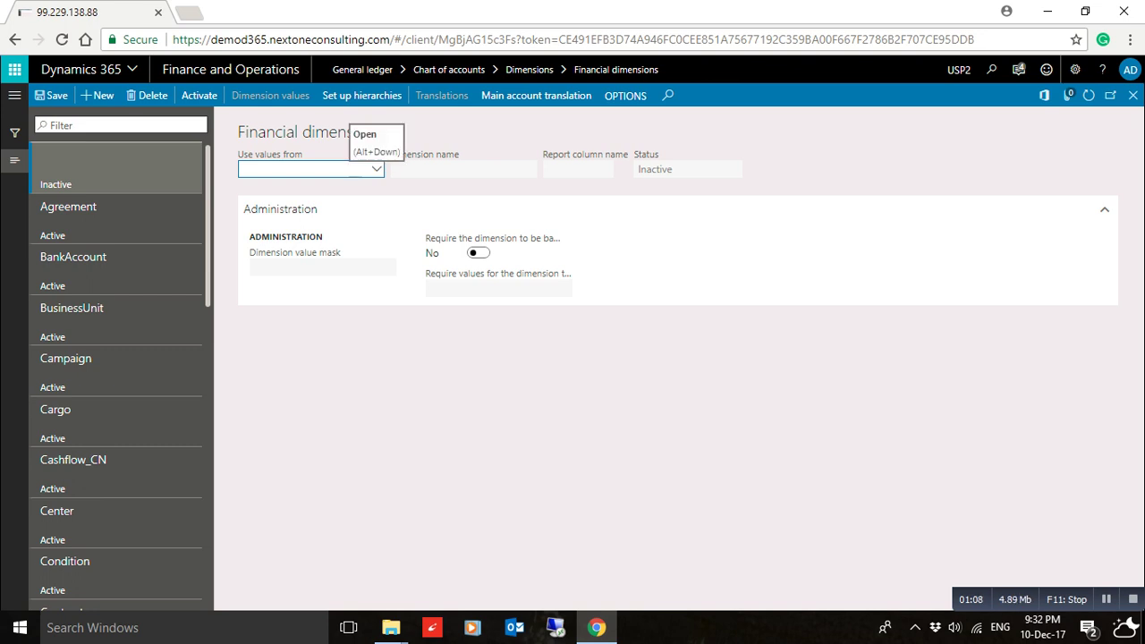
pyautogui.click(376, 168)
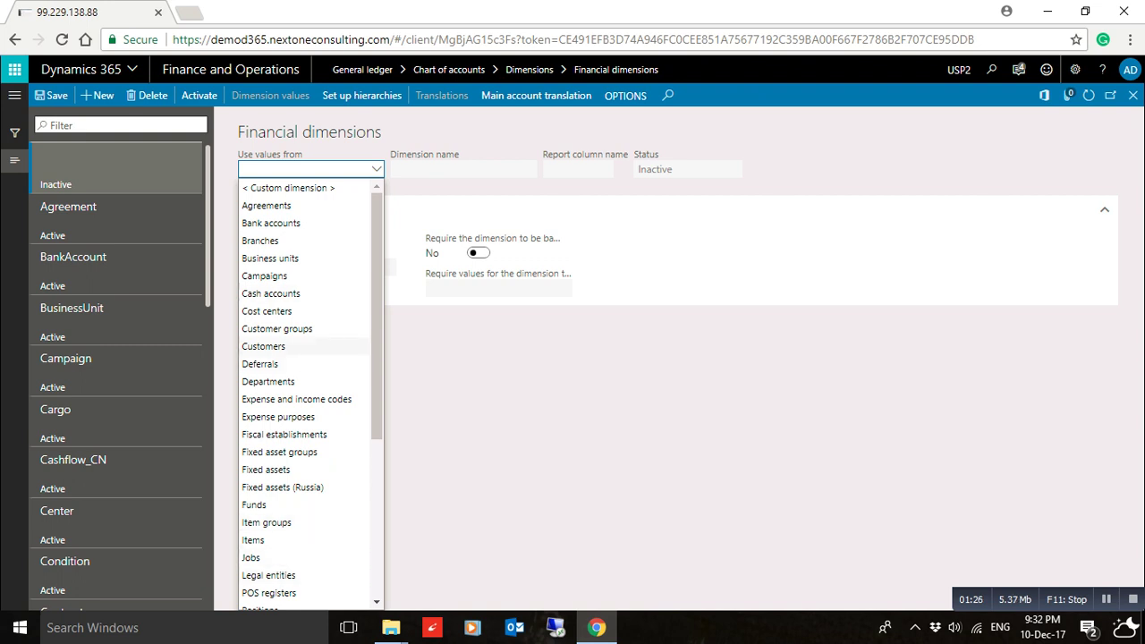
pyautogui.click(288, 188)
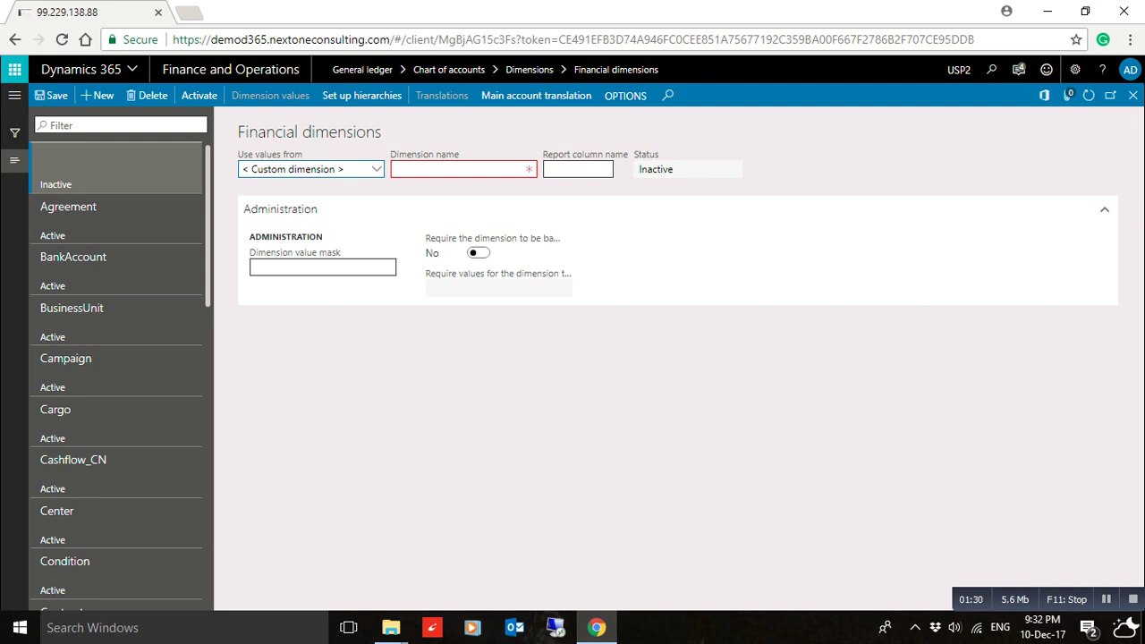
# - Enter CompanyBranches as the new dimension's name
pyautogui.click(464, 169)
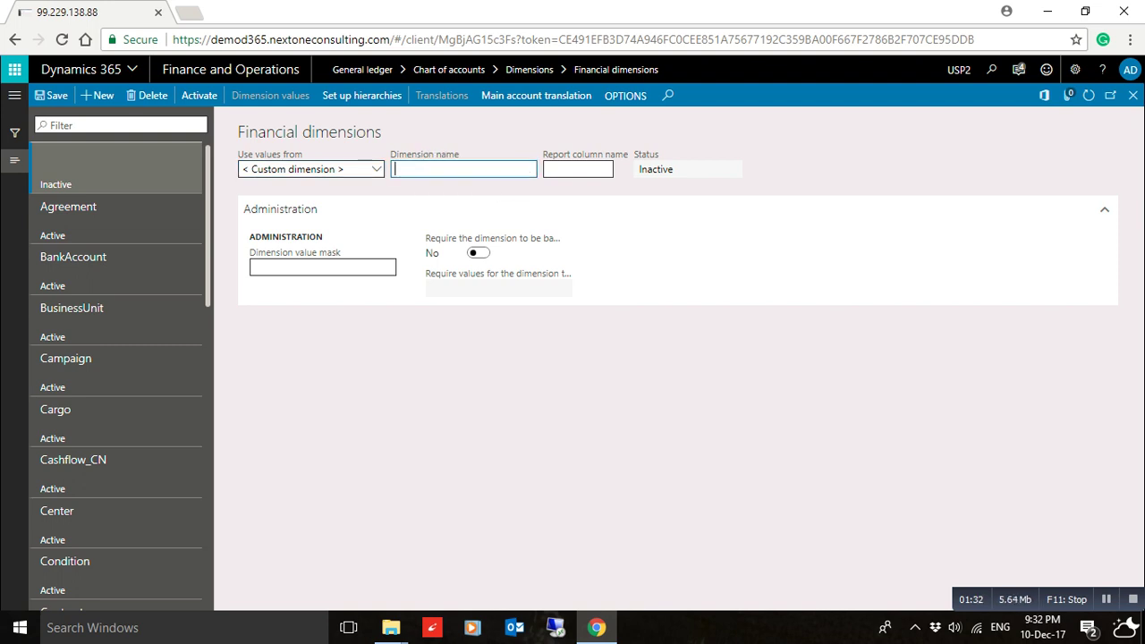
pyautogui.press('capslock')
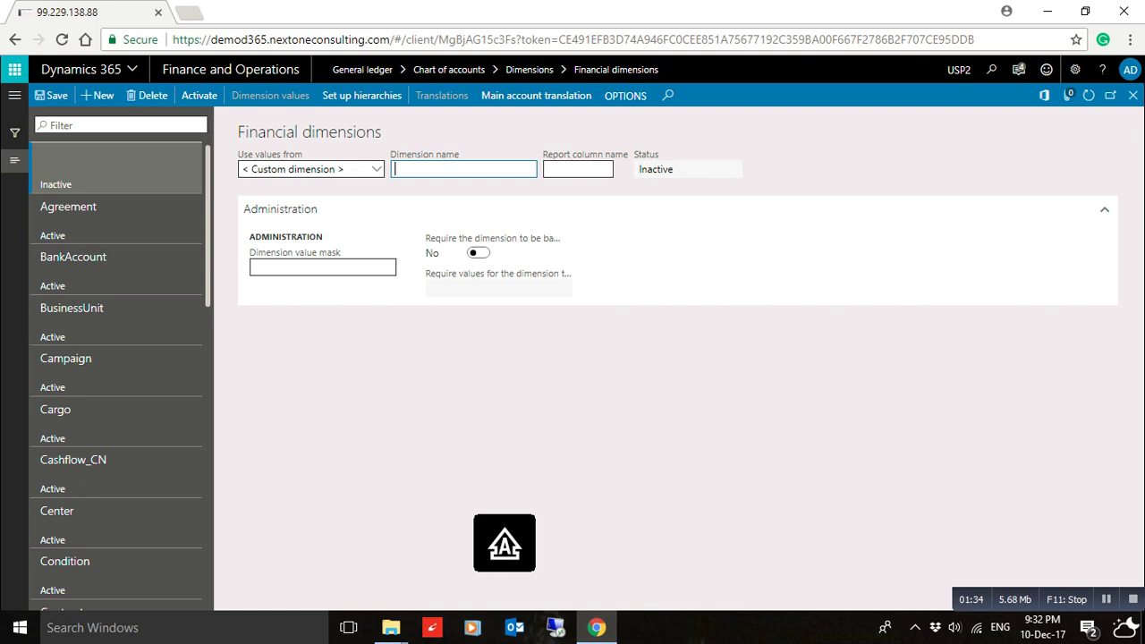
pyautogui.press('capslock')
pyautogui.write('Company')
pyautogui.press('capslock')
pyautogui.write('B')
pyautogui.press('capslock')
pyautogui.write('ranches')
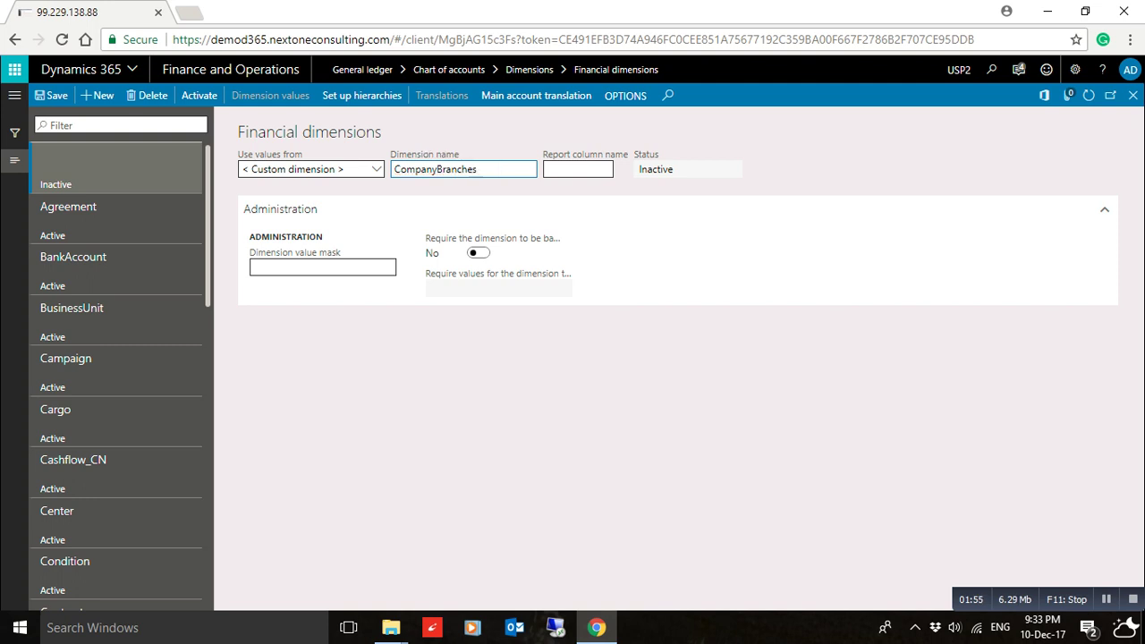
# - Set the report column name to BR and open the Dimension values page
pyautogui.click(578, 169)
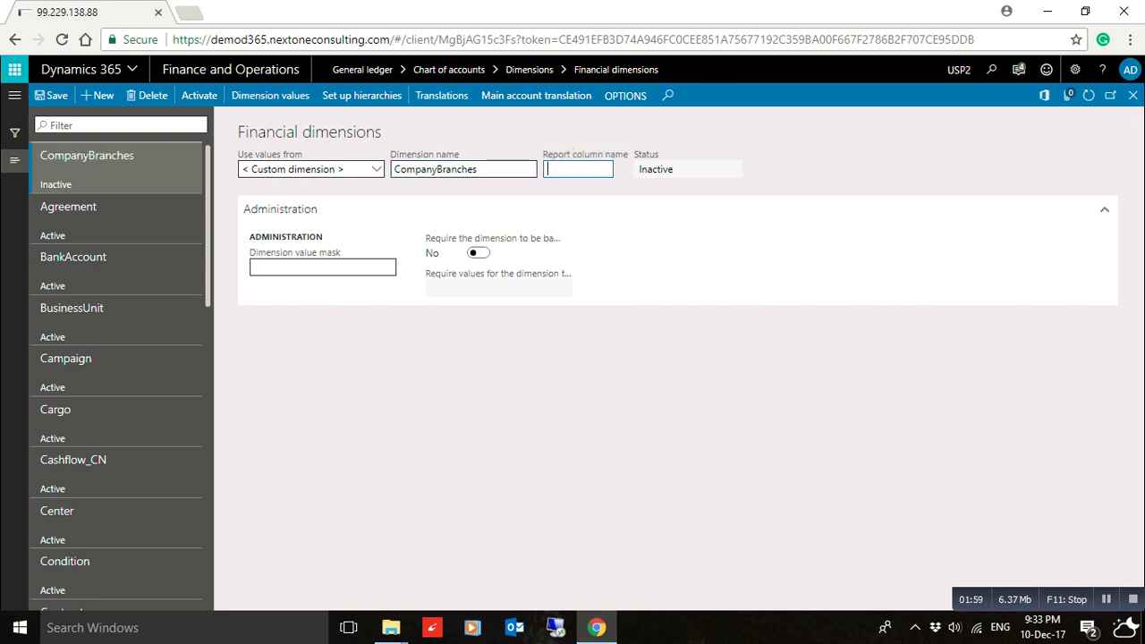
pyautogui.press('capslock')
pyautogui.write('BR')
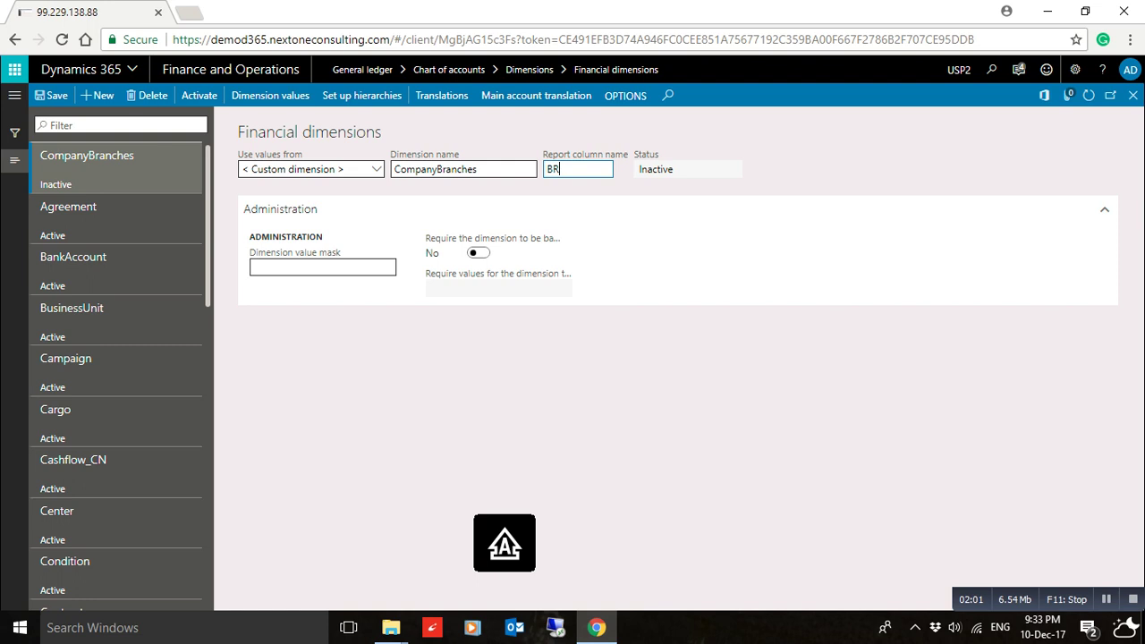
pyautogui.press('capslock')
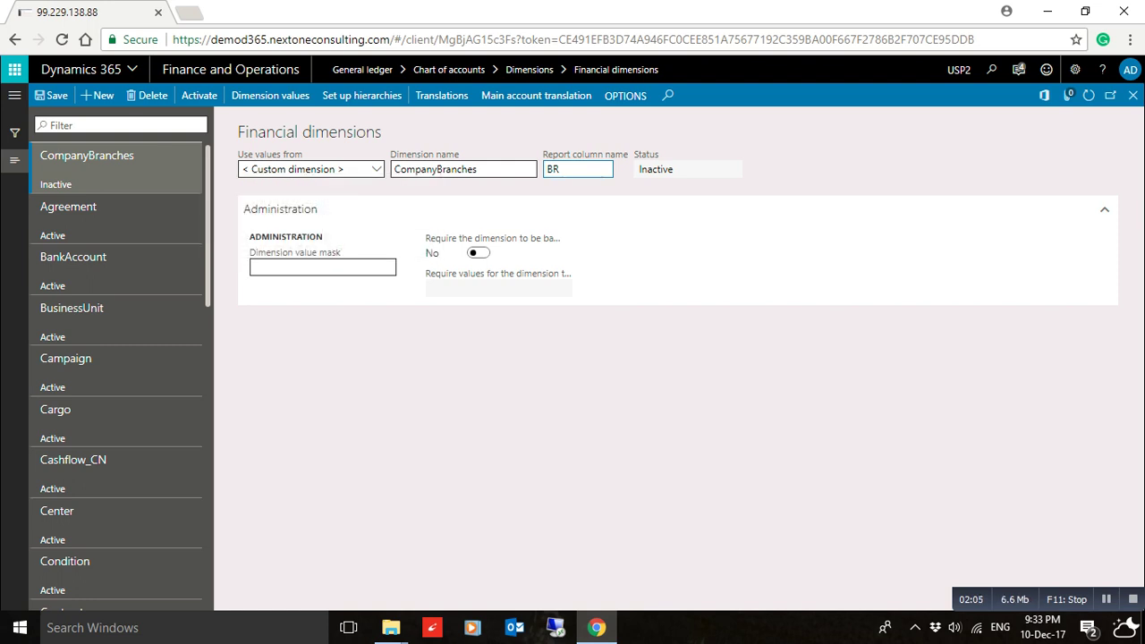
pyautogui.click(322, 266)
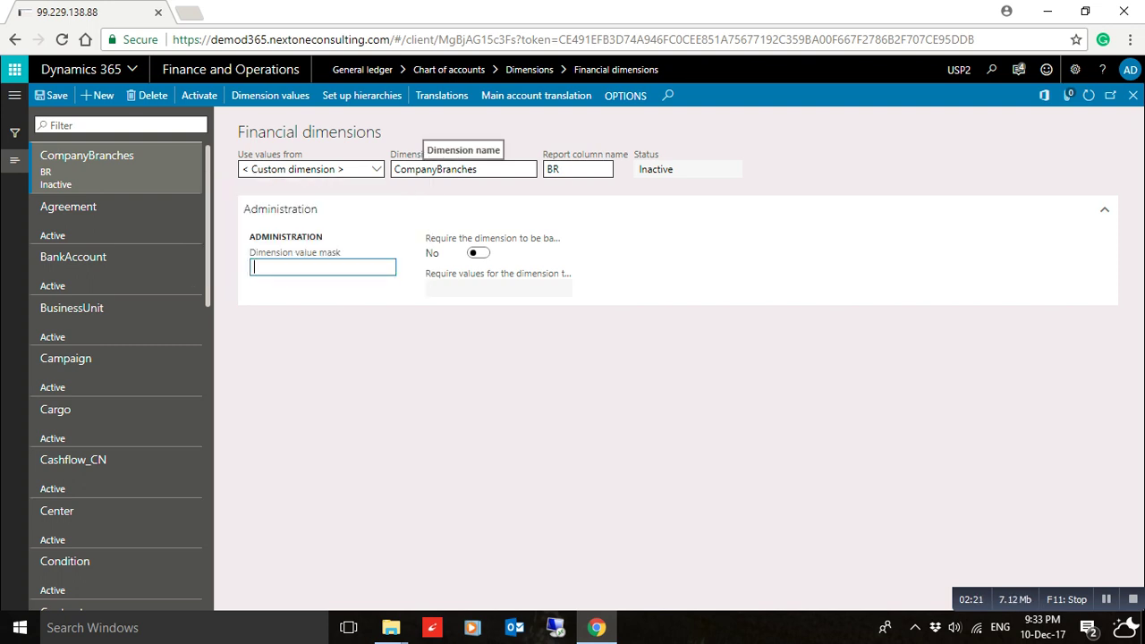
pyautogui.click(464, 169)
pyautogui.click(573, 169)
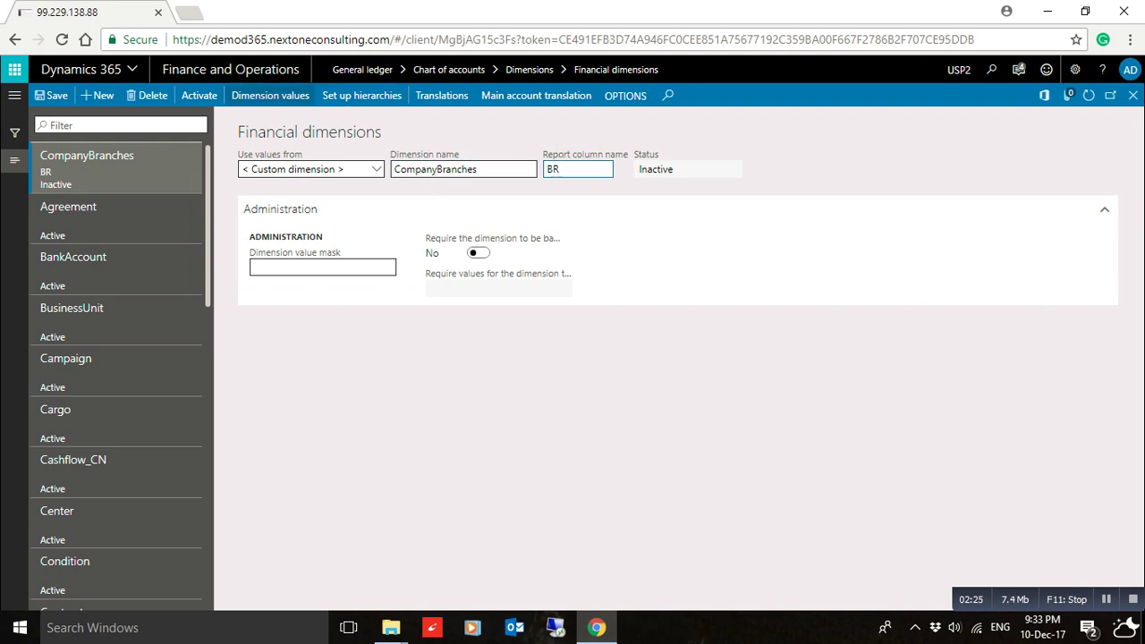
pyautogui.click(270, 95)
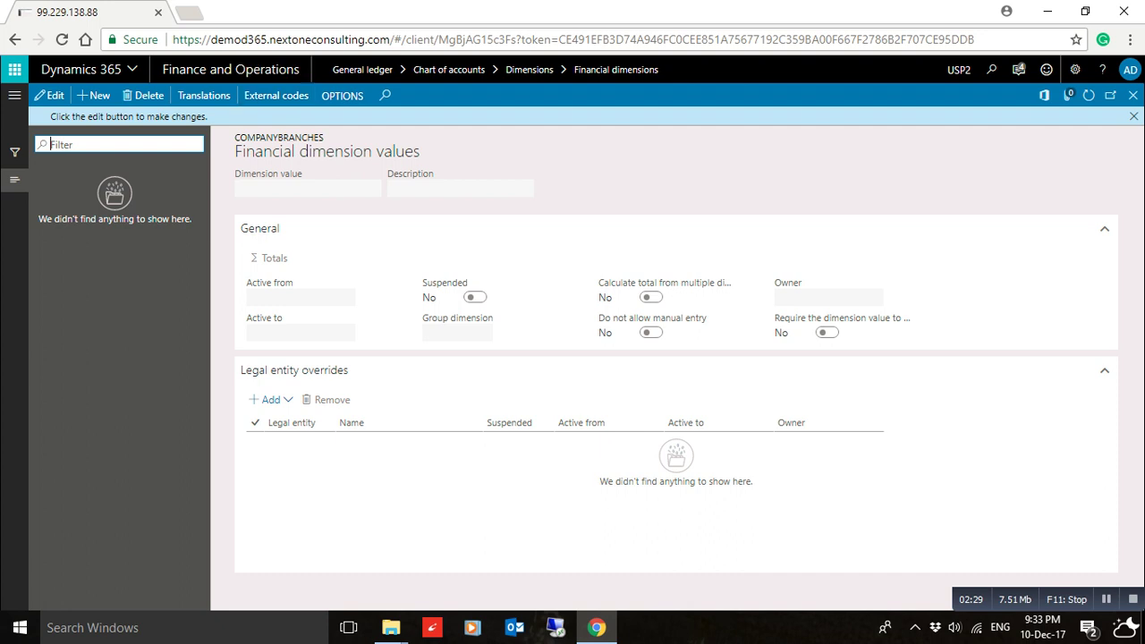
# - Add dimension value BR1 with description 'Branch Number 1'
pyautogui.click(95, 95)
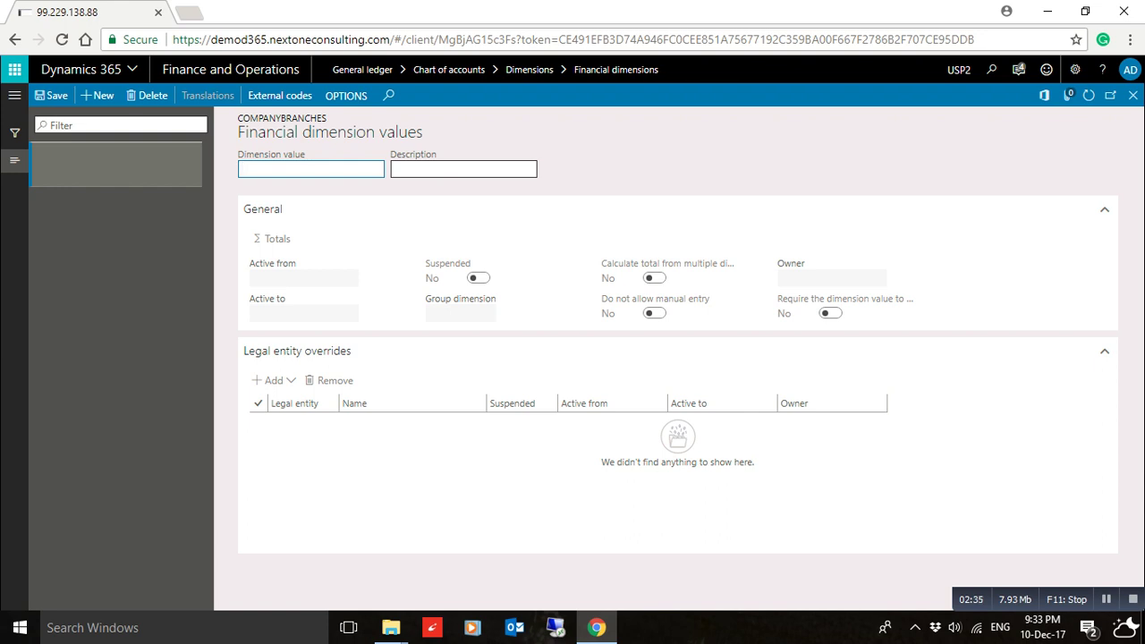
pyautogui.press('capslock')
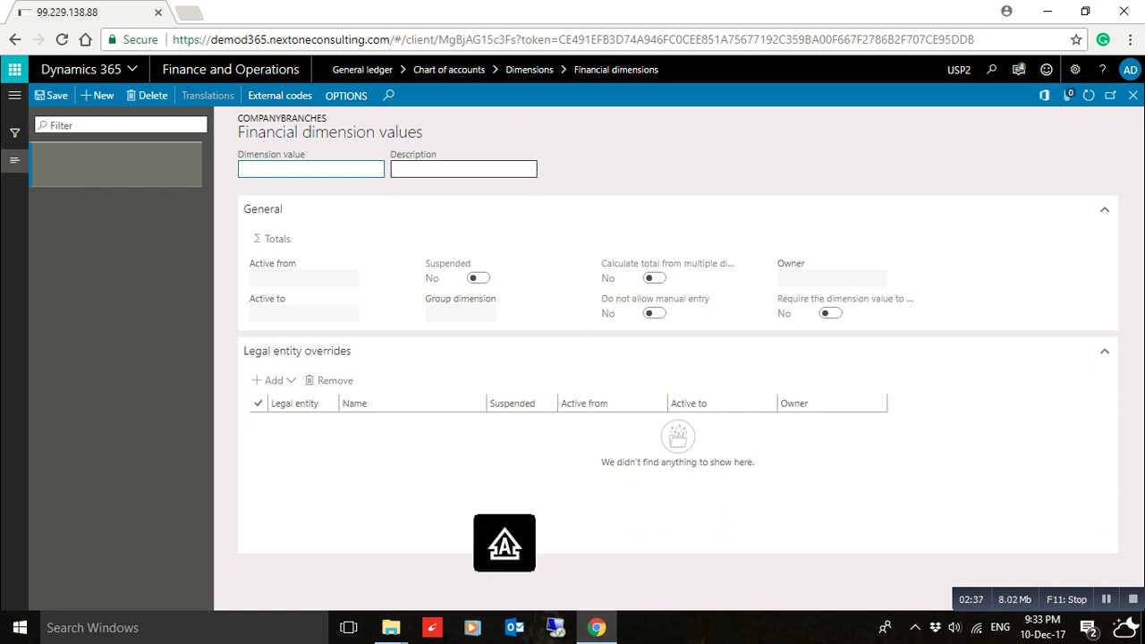
pyautogui.write('BR1')
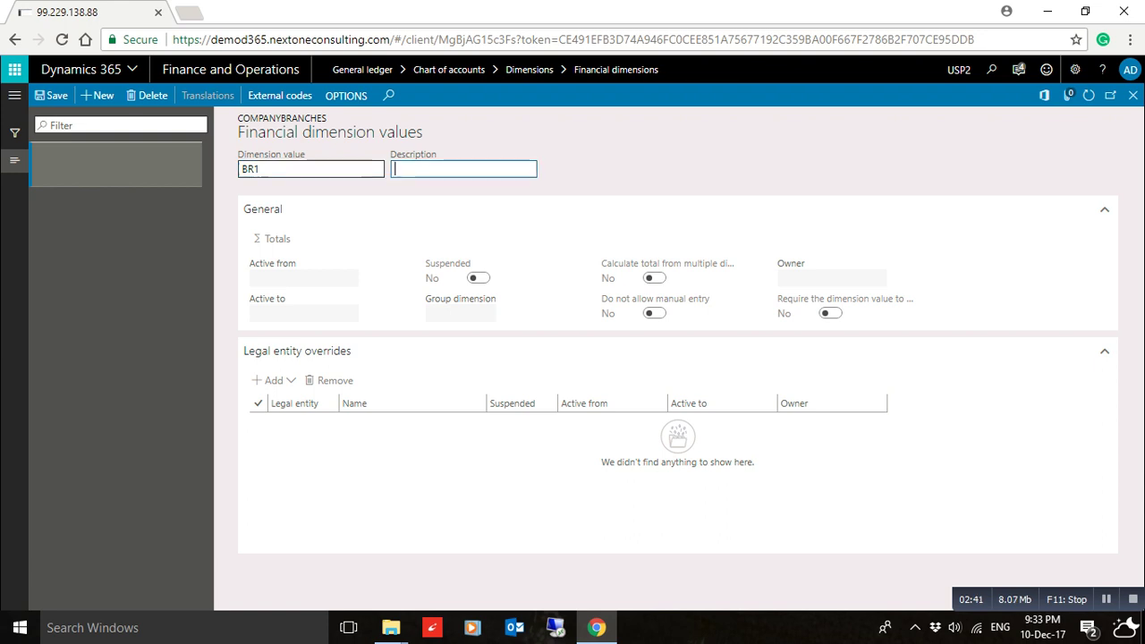
pyautogui.press('Tab')
pyautogui.press('capslock')
pyautogui.write('B')
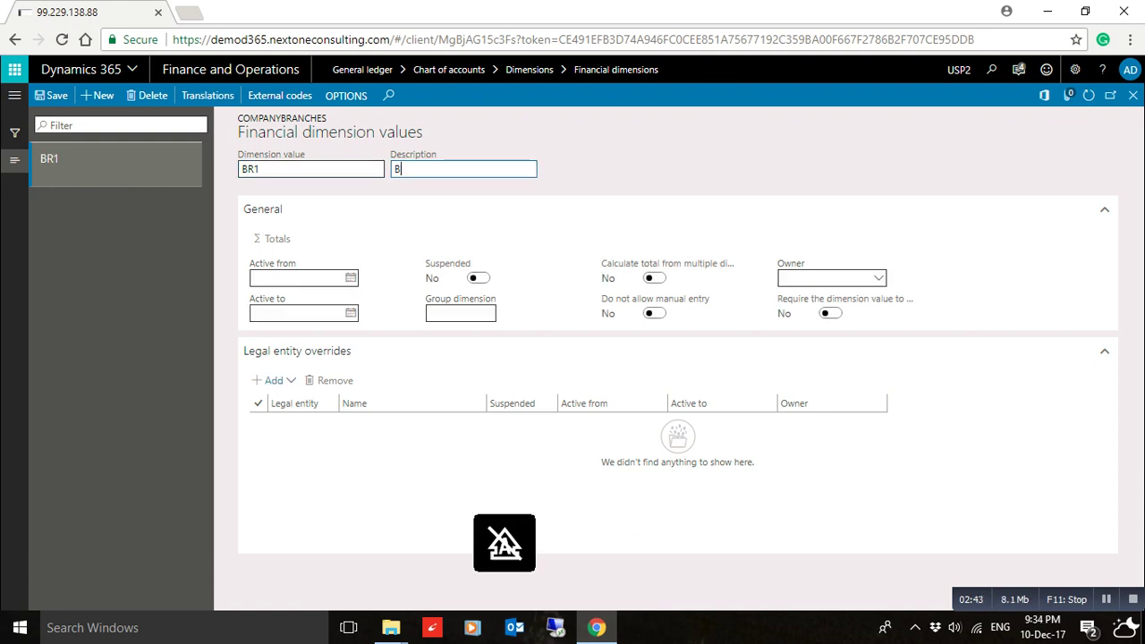
pyautogui.write('ranch')
pyautogui.press('capslock')
pyautogui.write('N')
pyautogui.press('capslock')
pyautogui.write('umber 1')
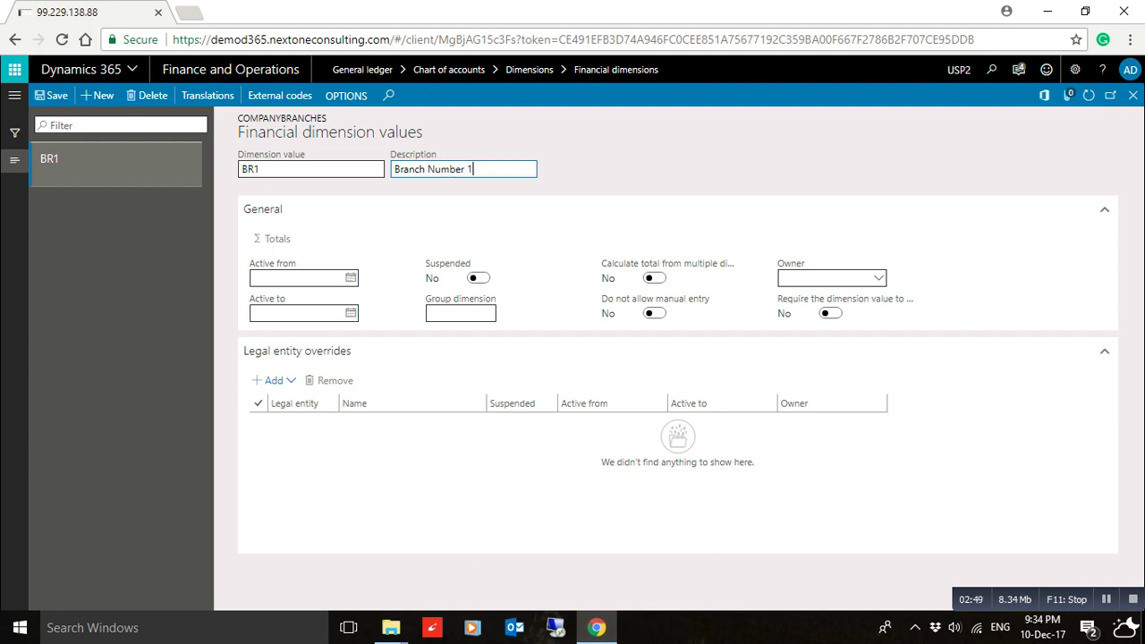
# - Add dimension value BR2 with description 'Branch number2' and save
pyautogui.click(96, 95)
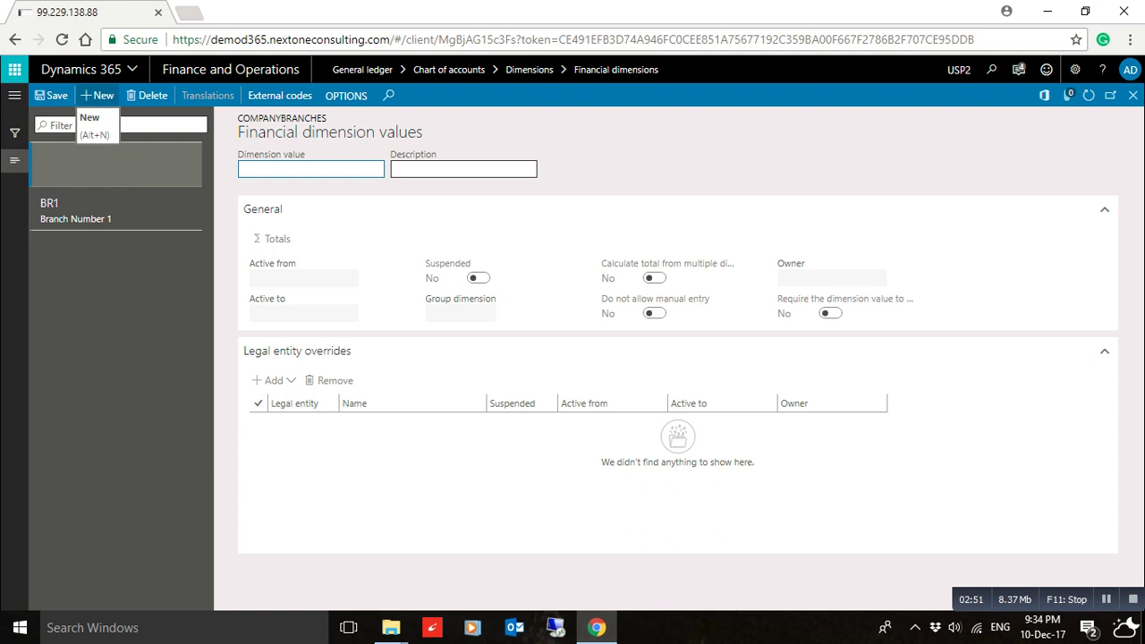
pyautogui.press('capslock')
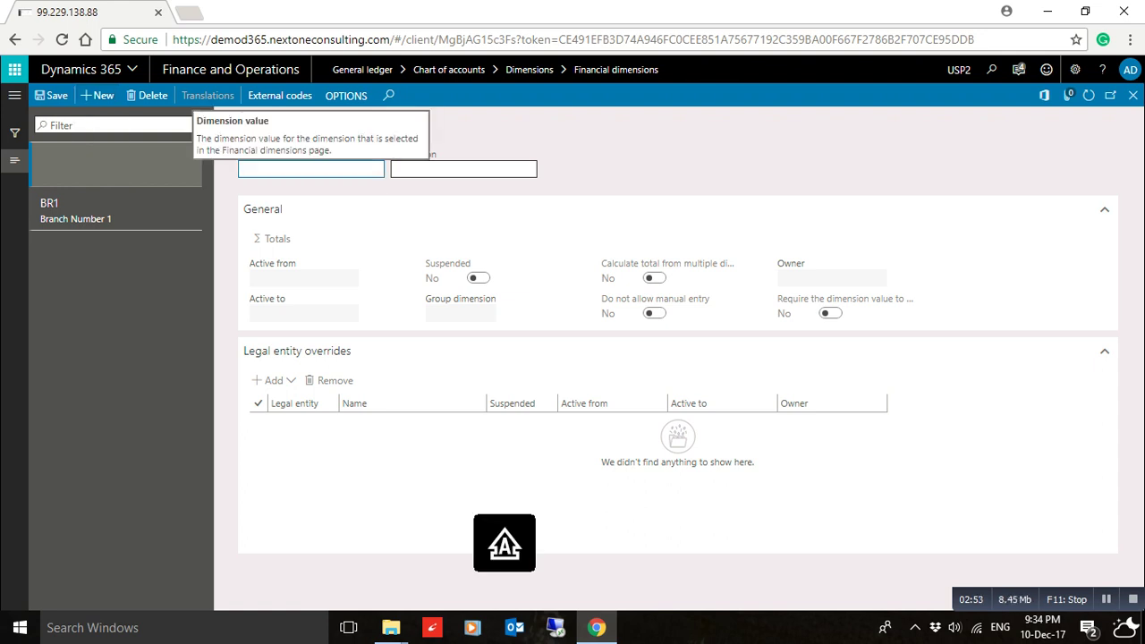
pyautogui.write('BR2')
pyautogui.press('Tab')
pyautogui.write('B')
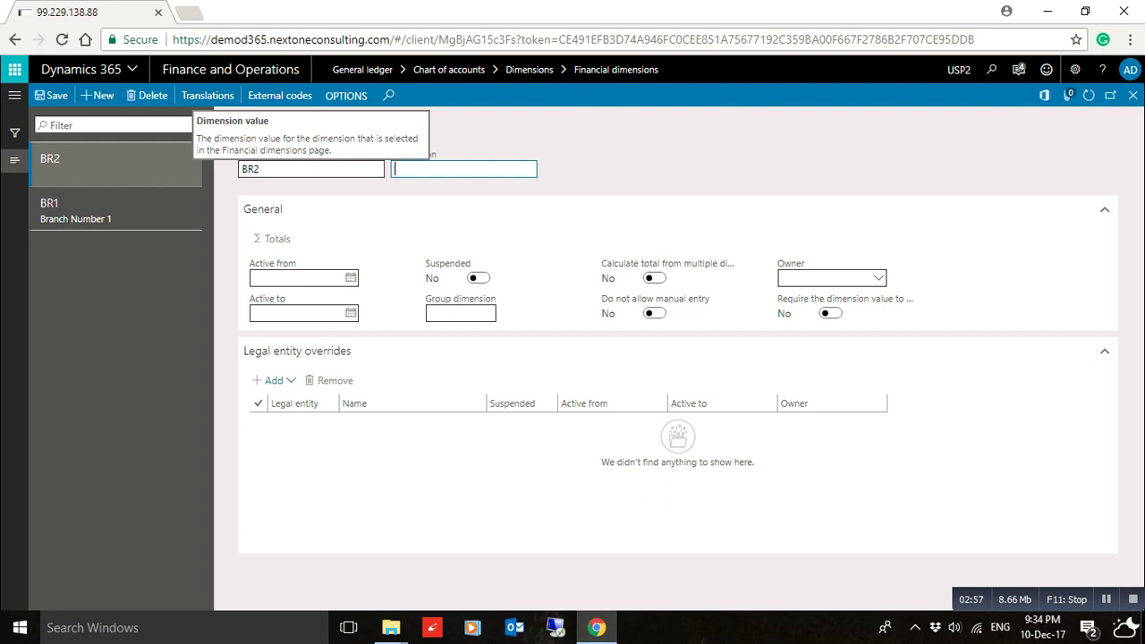
pyautogui.press('capslock')
pyautogui.write('tra')
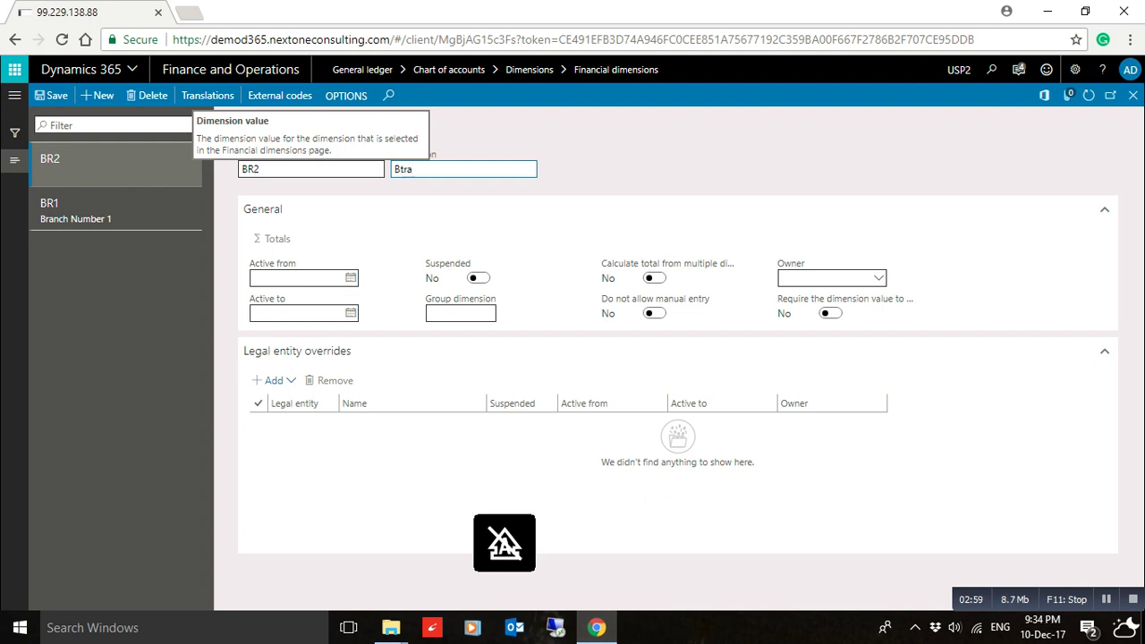
pyautogui.press('BackSpace')
pyautogui.press('BackSpace')
pyautogui.press('BackSpace')
pyautogui.write('ranch n')
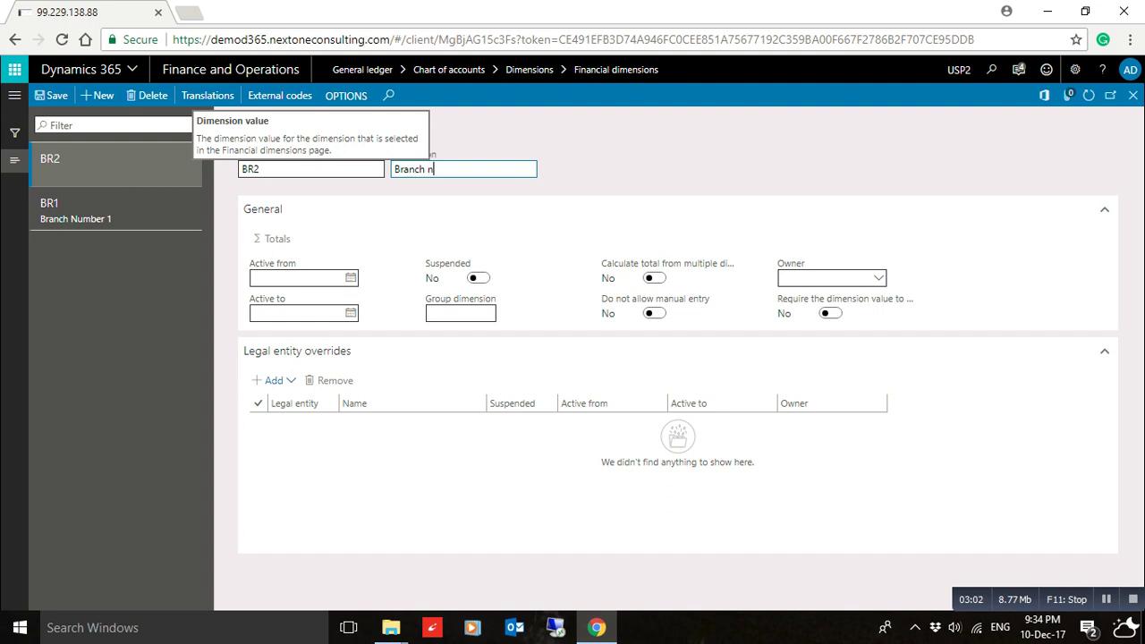
pyautogui.write('umber2')
pyautogui.hotkey('ctrl', 's')
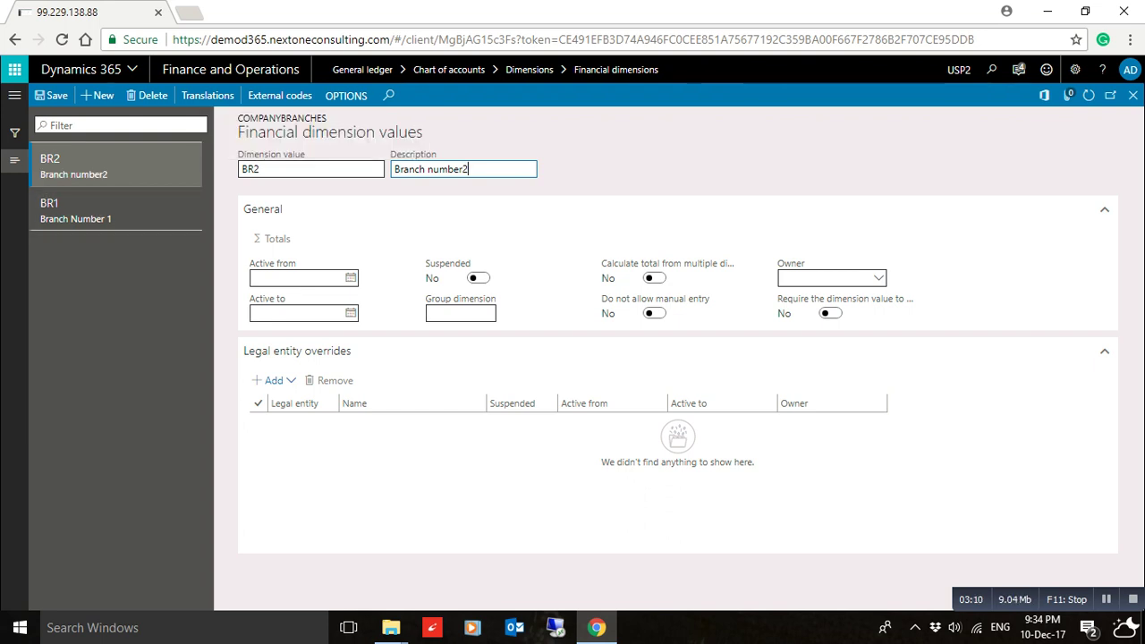
# - Close the values form and run Activate to activate the CompanyBranches dimension
pyautogui.click(1132, 94)
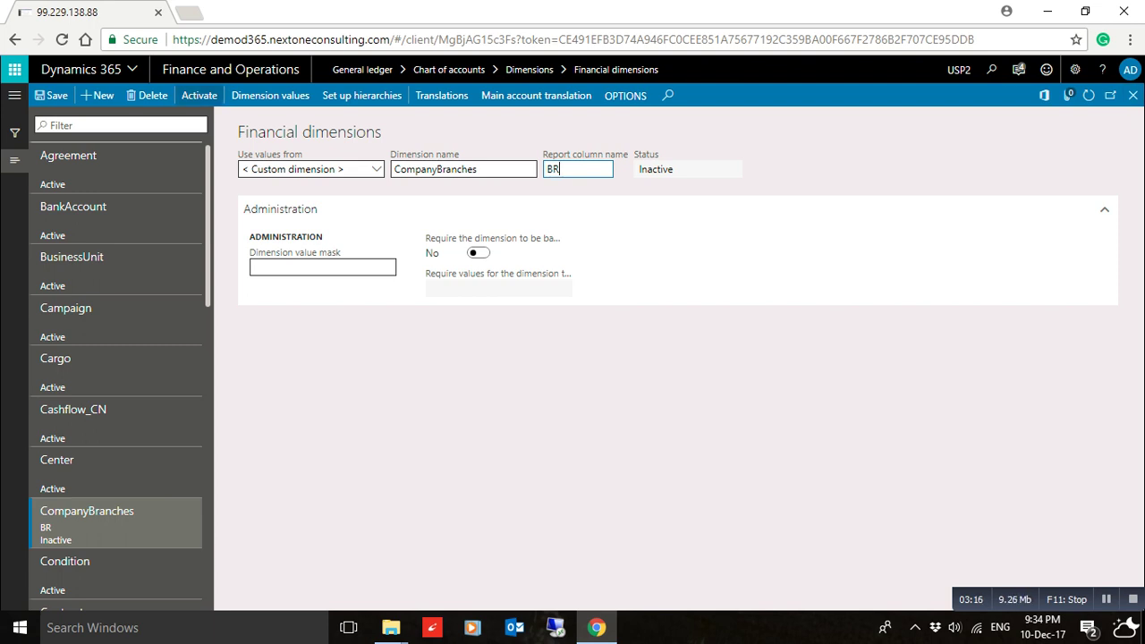
pyautogui.click(200, 95)
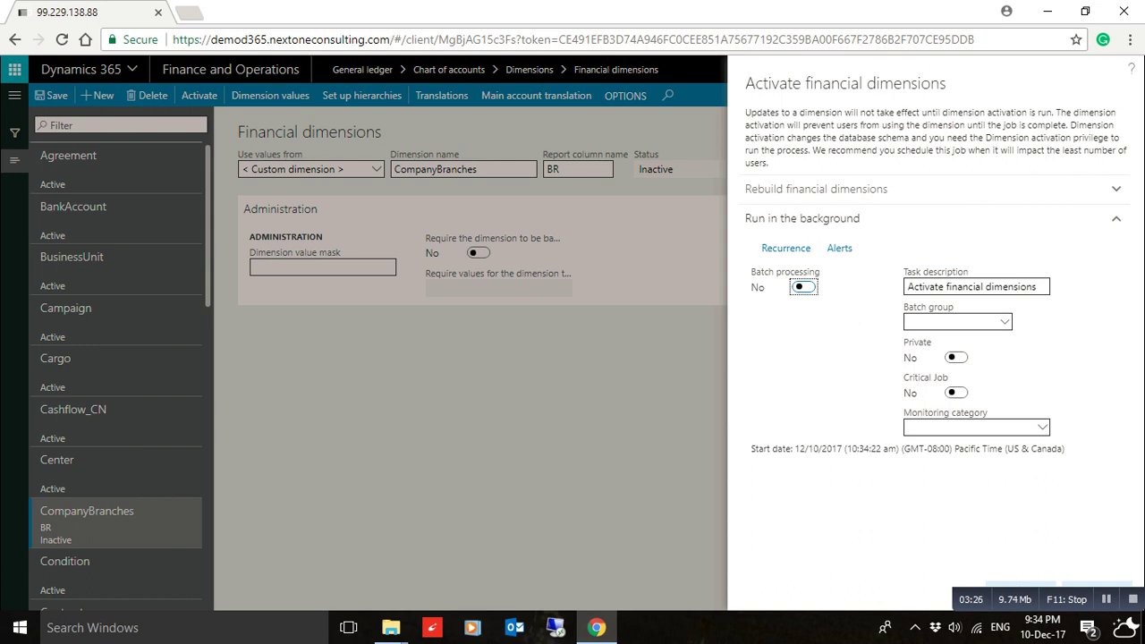
pyautogui.click(1085, 10)
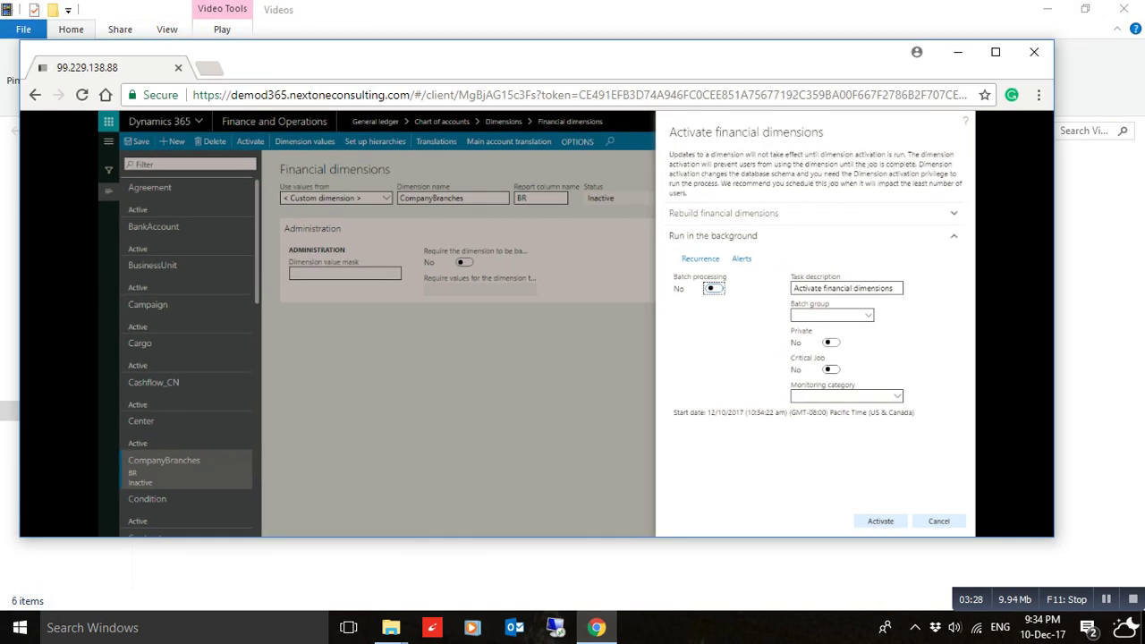
pyautogui.click(880, 521)
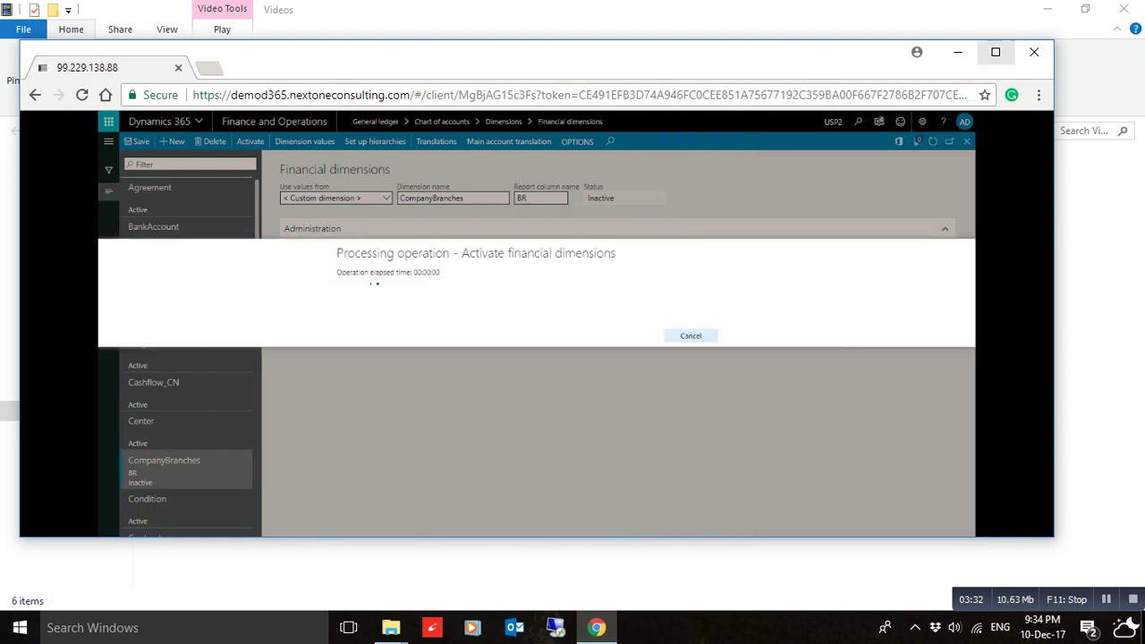
pyautogui.click(994, 52)
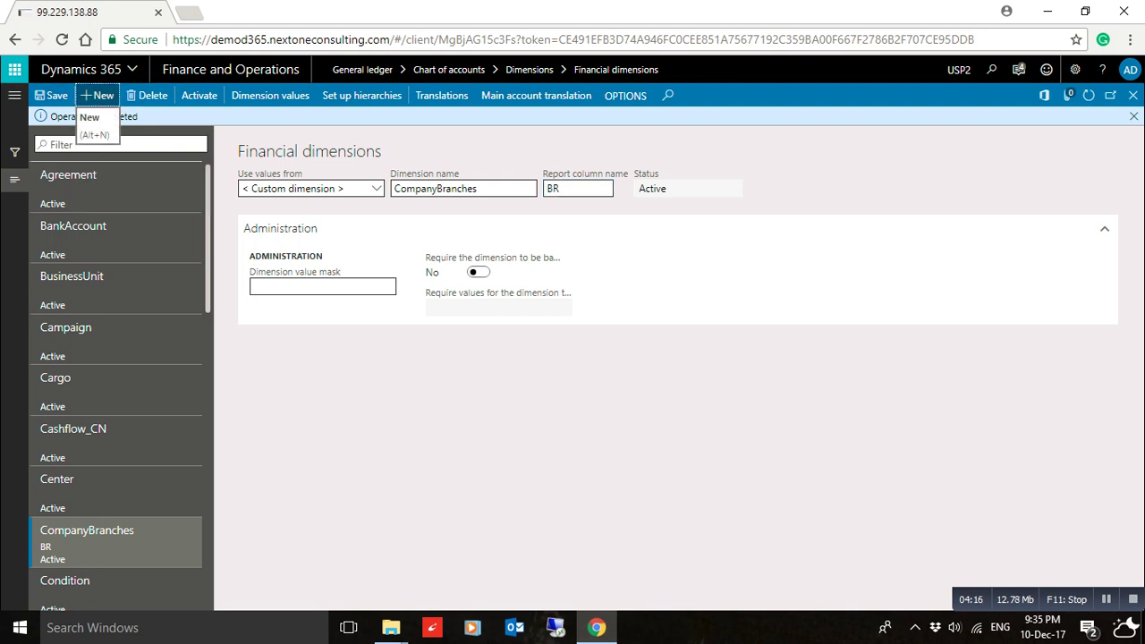
# - Create a new financial dimension that uses values from Vendors
pyautogui.click(99, 94)
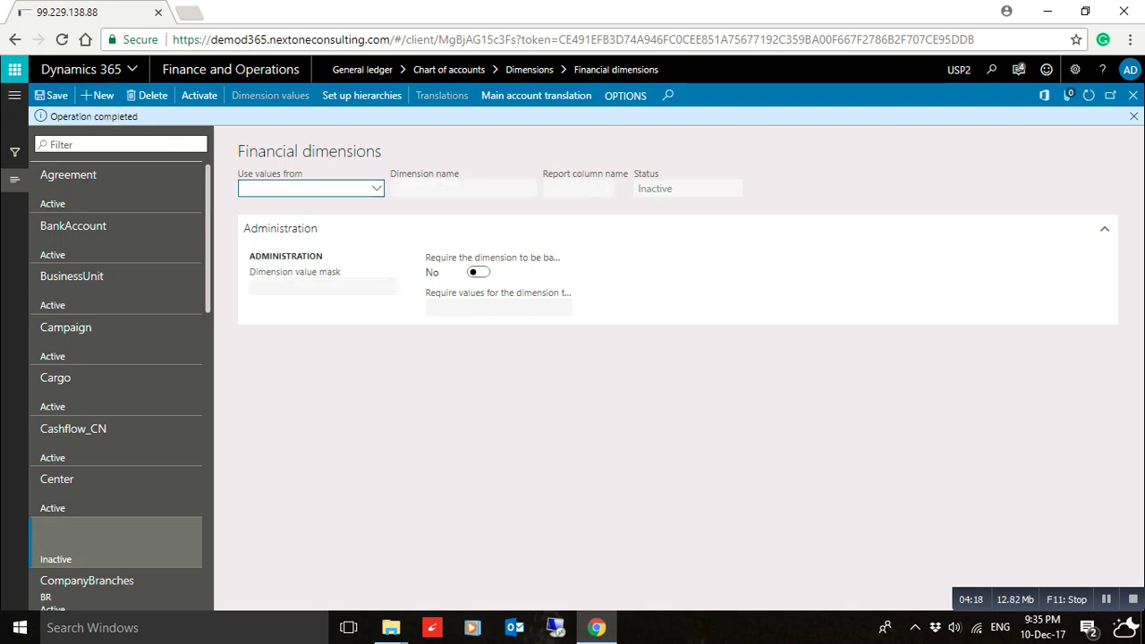
pyautogui.hotkey('alt', 'Down')
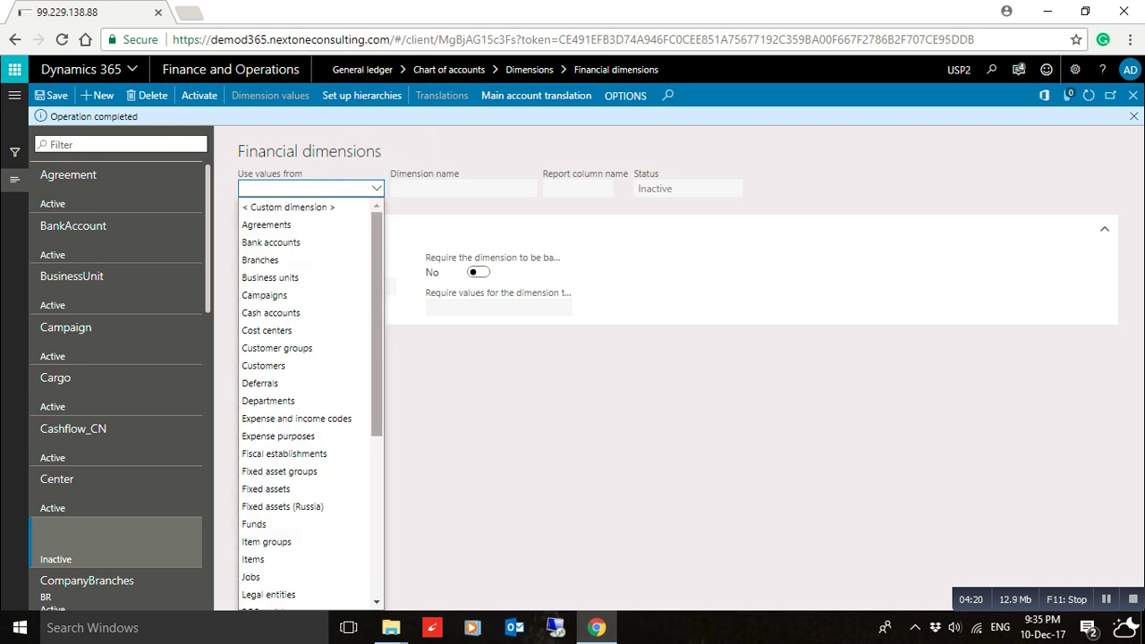
pyautogui.scroll(-3, 308, 402)
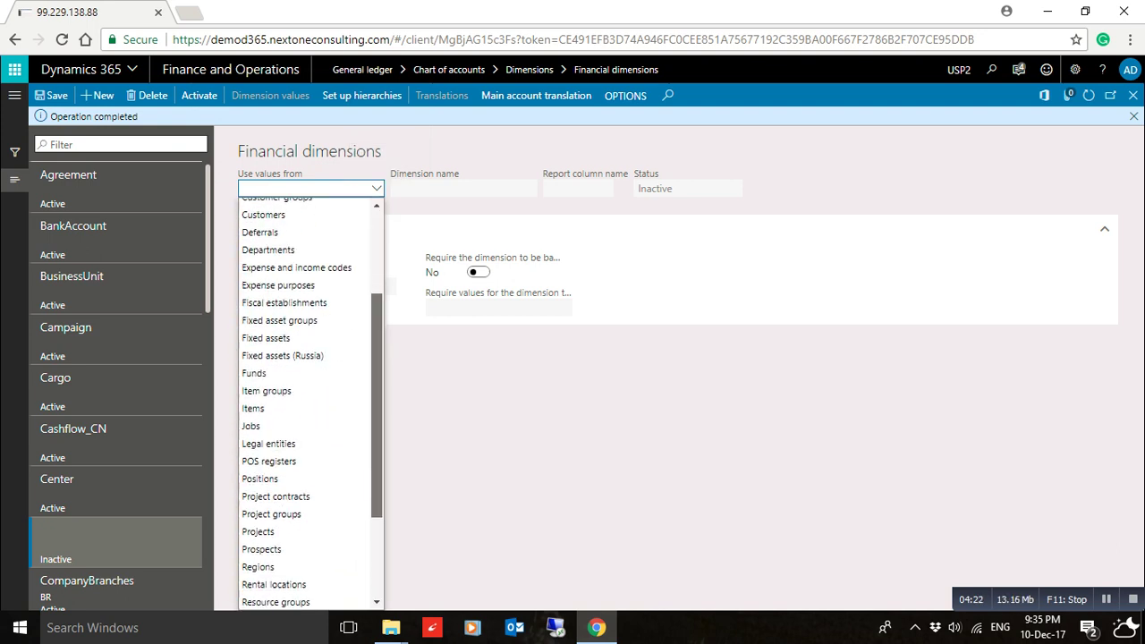
pyautogui.scroll(-3, 309, 402)
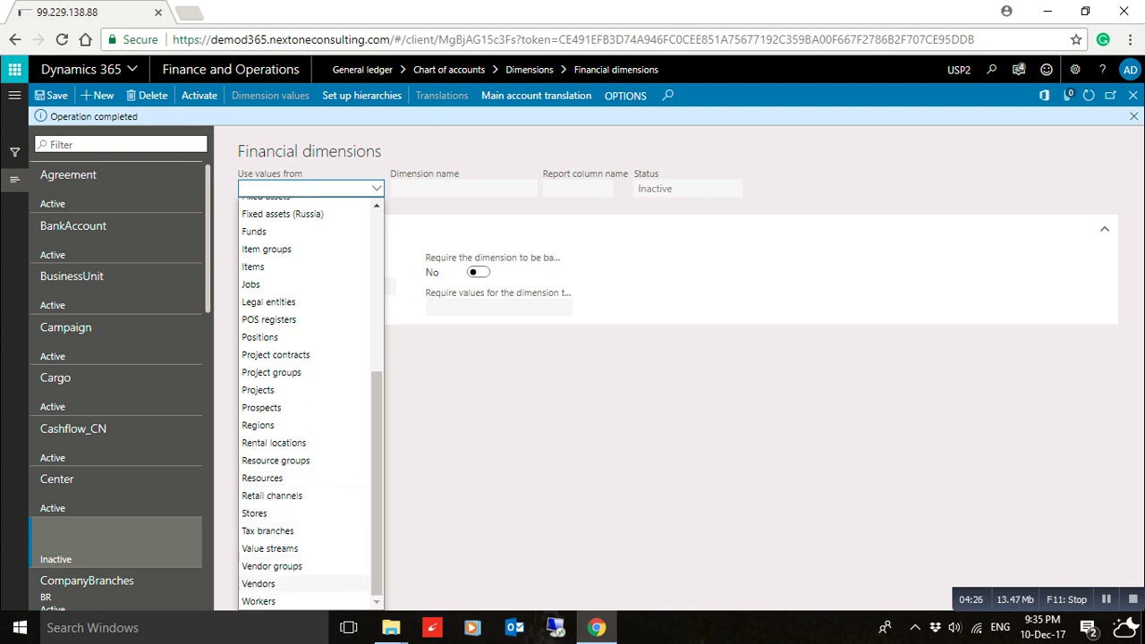
pyautogui.click(268, 584)
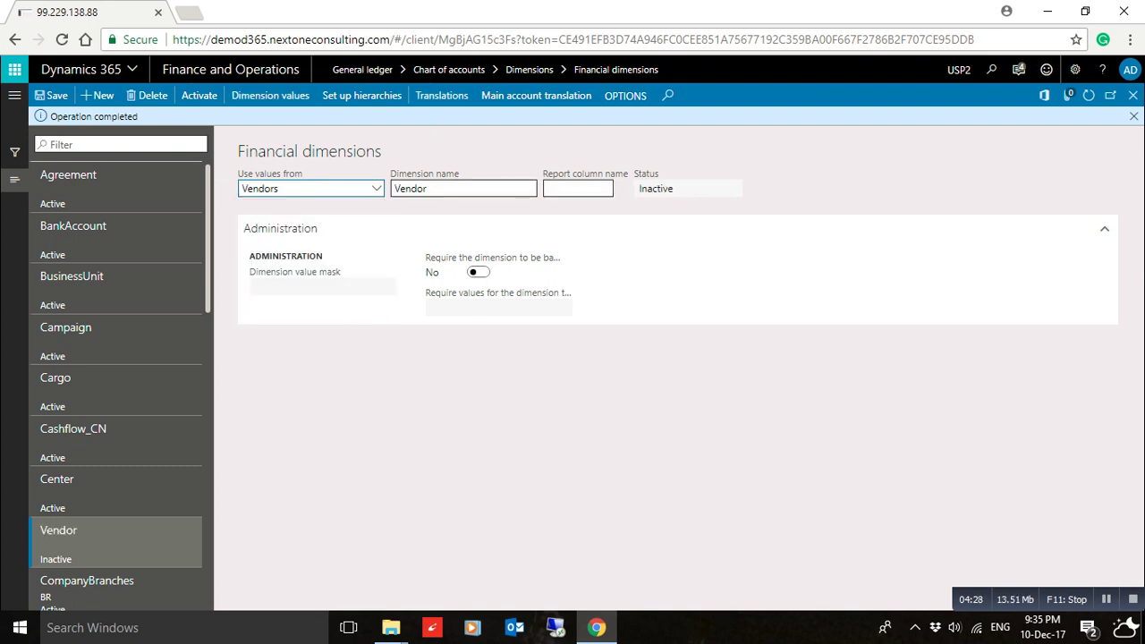
# - Name the dimension Supplier with report column SUP, then view its values
pyautogui.click(460, 188)
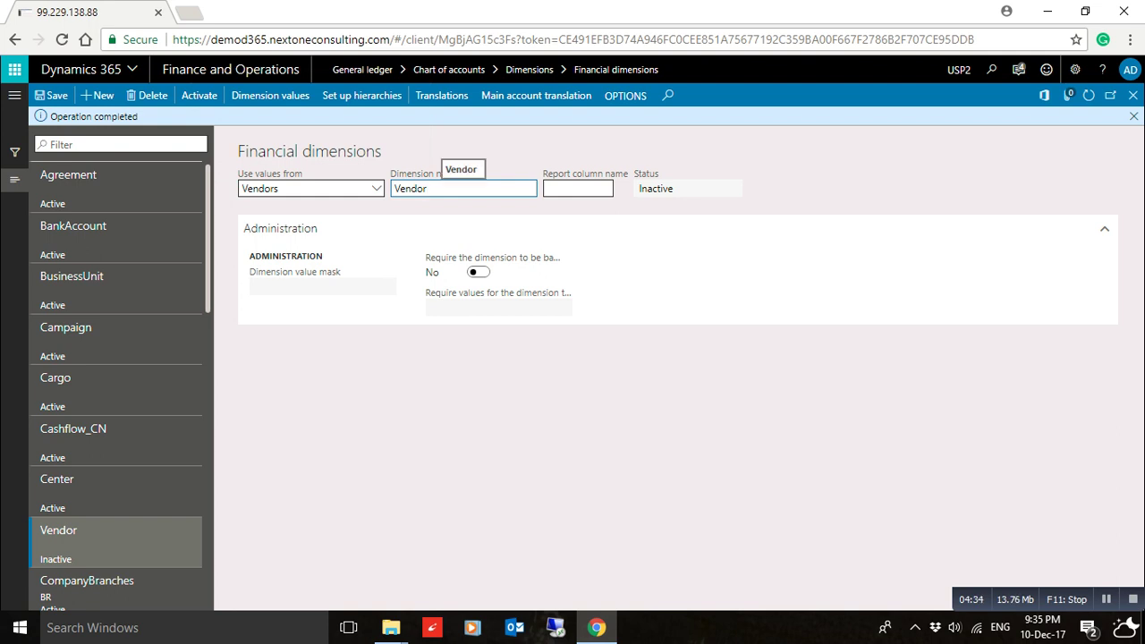
pyautogui.press('BackSpace')
pyautogui.press('BackSpace')
pyautogui.press('BackSpace')
pyautogui.press('BackSpace')
pyautogui.press('BackSpace')
pyautogui.press('BackSpace')
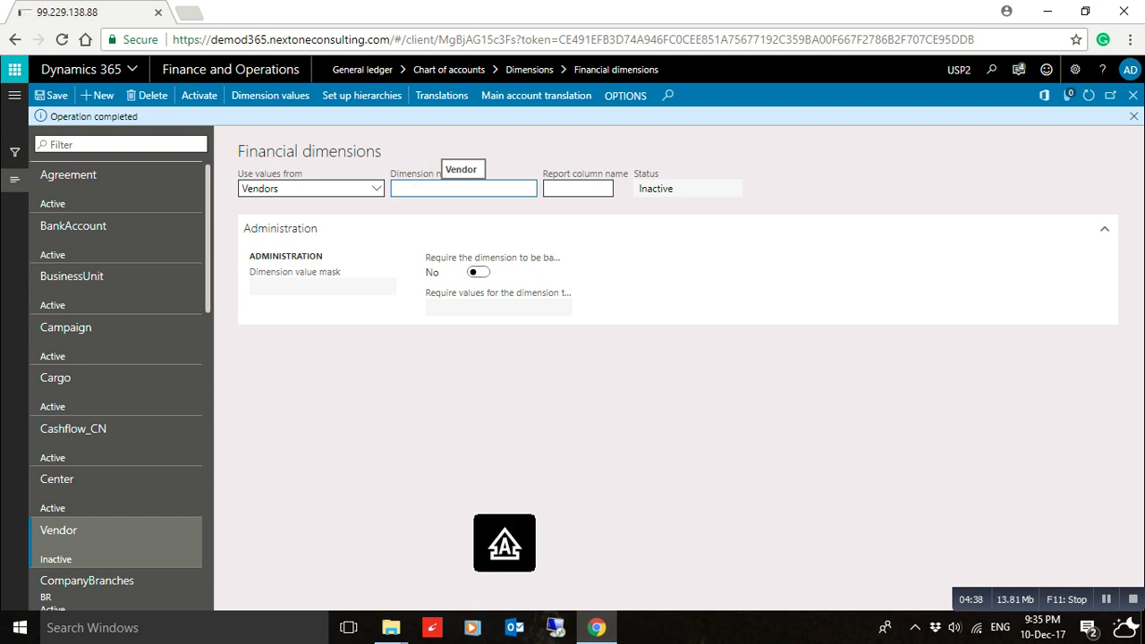
pyautogui.write('V')
pyautogui.press('BackSpace')
pyautogui.write('Supplier')
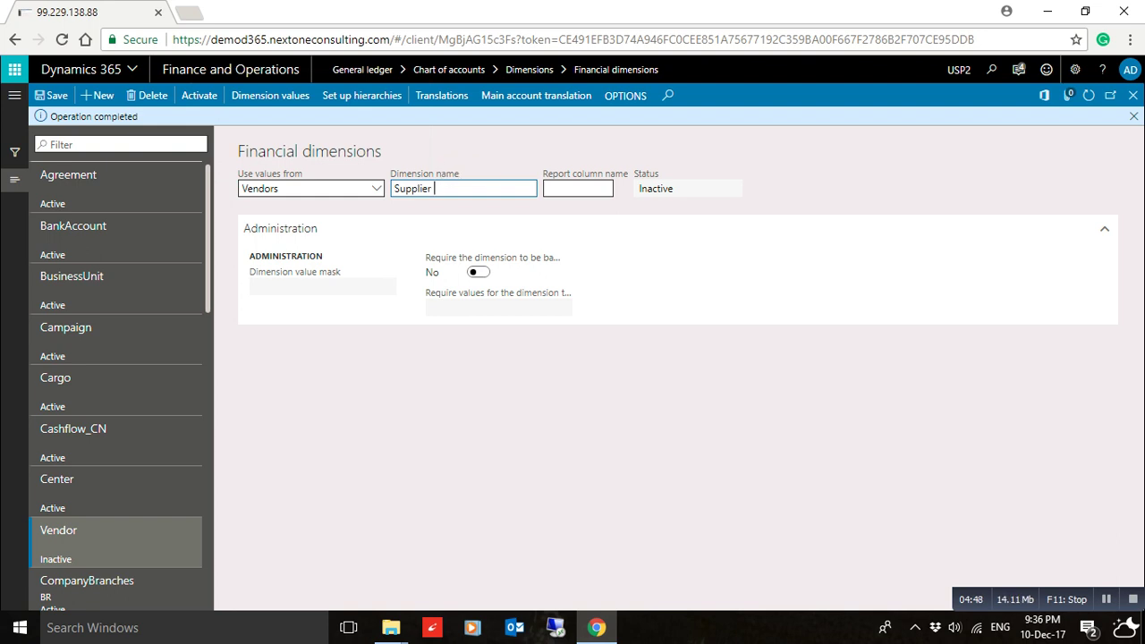
pyautogui.click(578, 188)
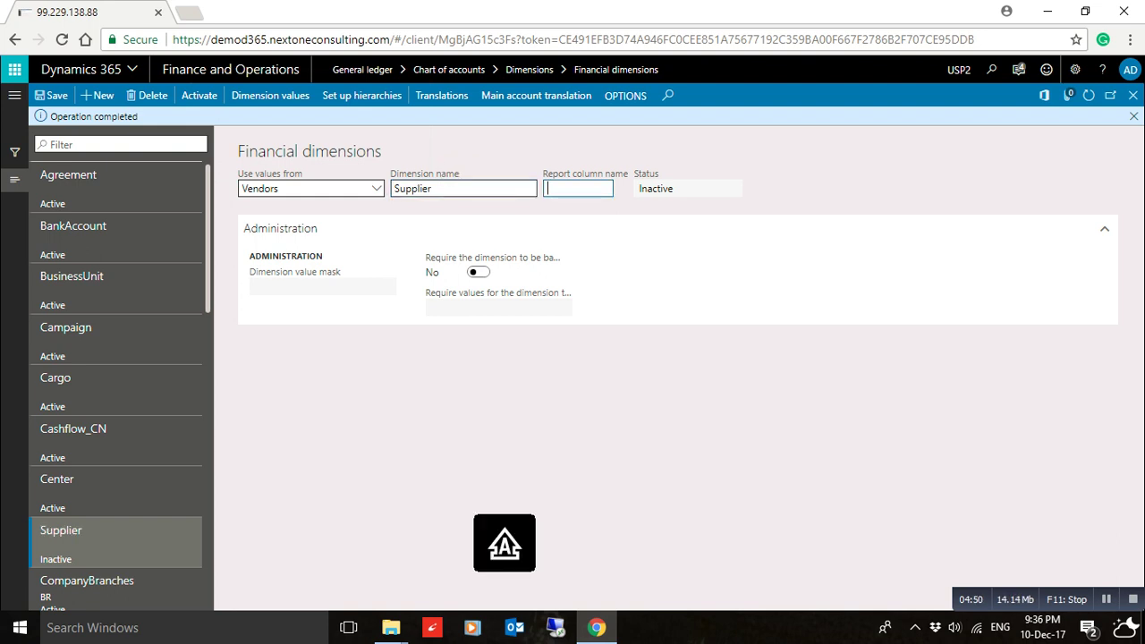
pyautogui.write('SUP')
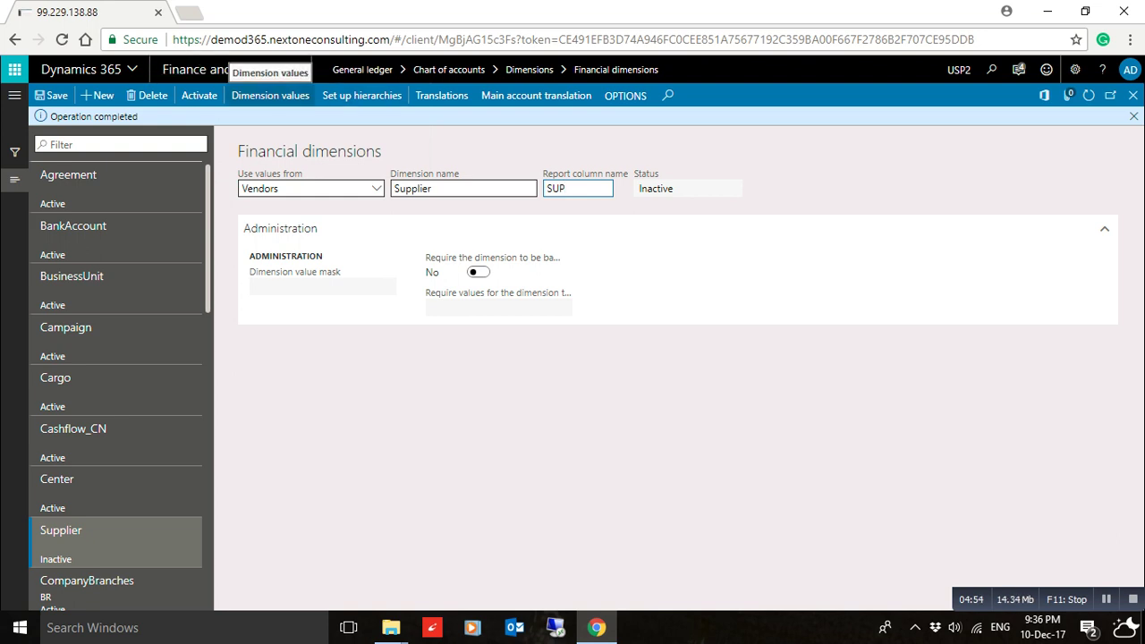
pyautogui.press('Tab')
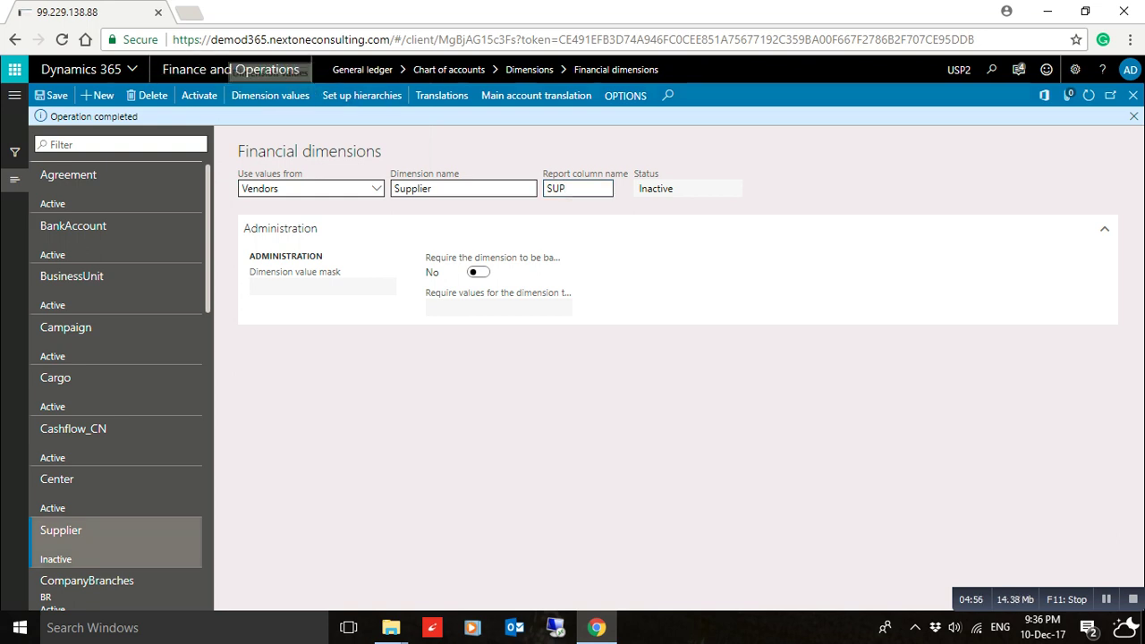
pyautogui.click(270, 95)
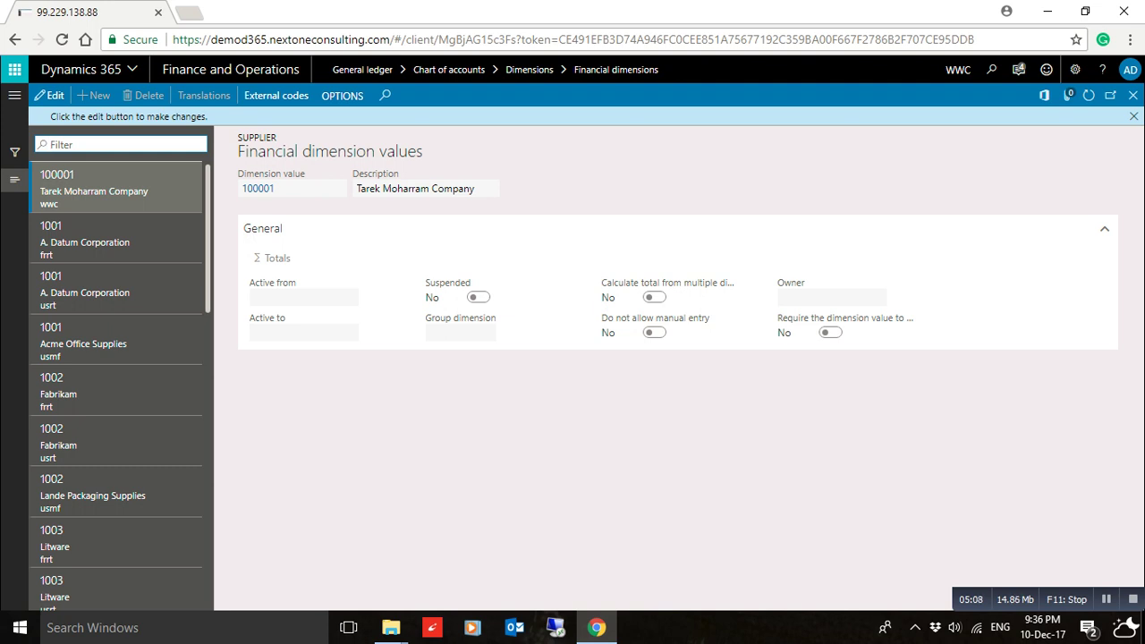
pyautogui.scroll(-10, 116, 376)
pyautogui.scroll(-10, 116, 385)
pyautogui.scroll(15, 116, 384)
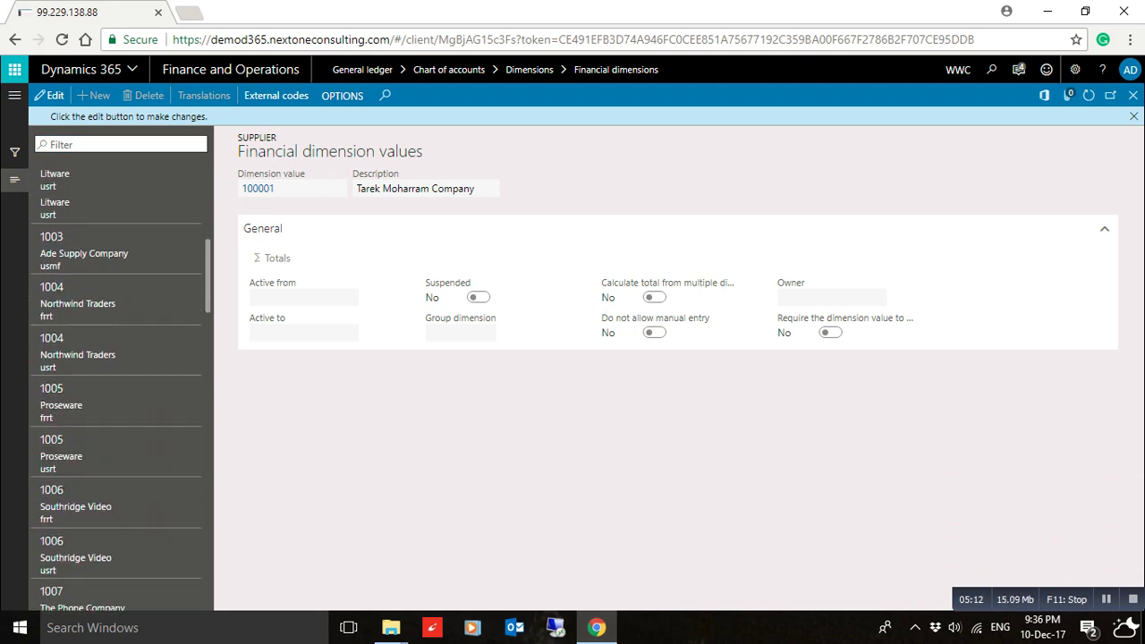
pyautogui.scroll(5, 116, 375)
pyautogui.scroll(-8, 116, 376)
pyautogui.scroll(-3, 117, 376)
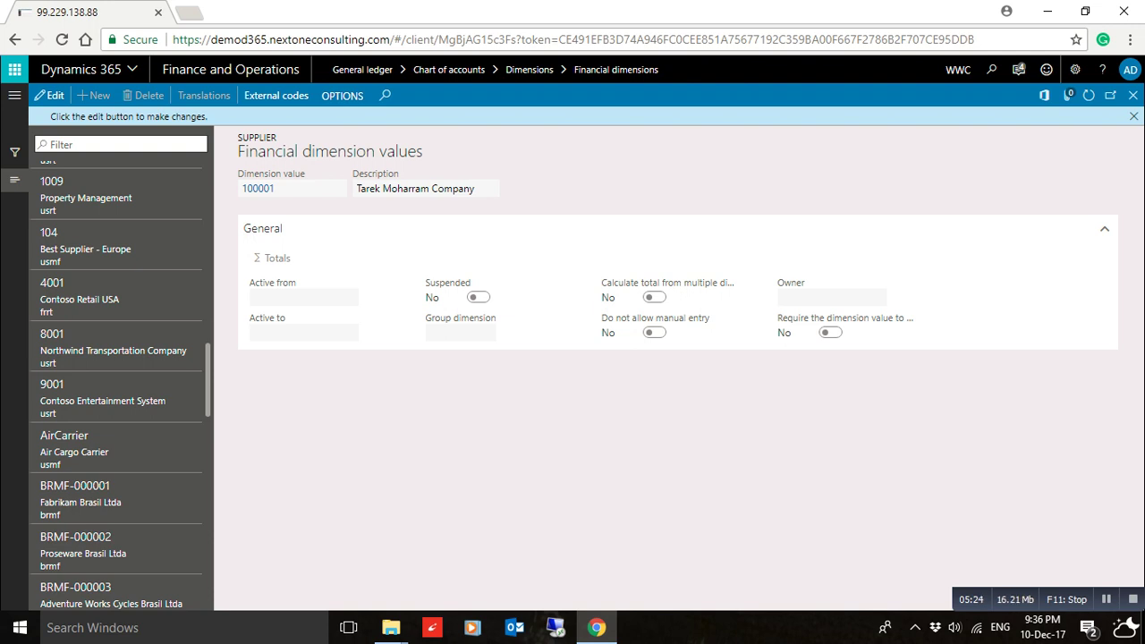
pyautogui.scroll(15, 116, 386)
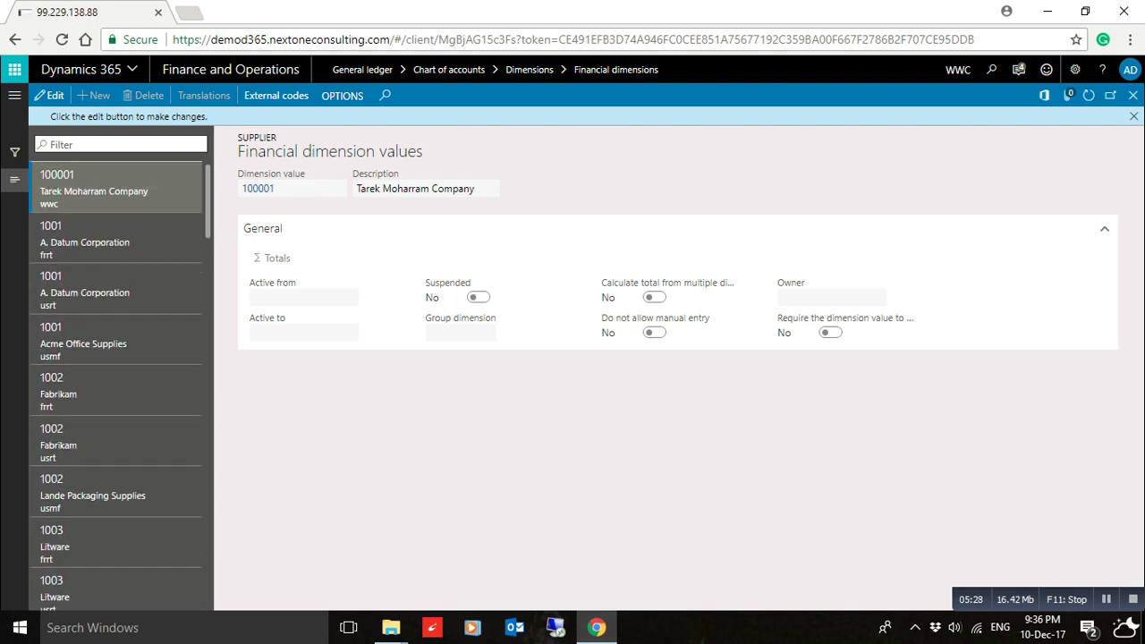
pyautogui.scroll(-5, 115, 387)
pyautogui.scroll(-12, 115, 386)
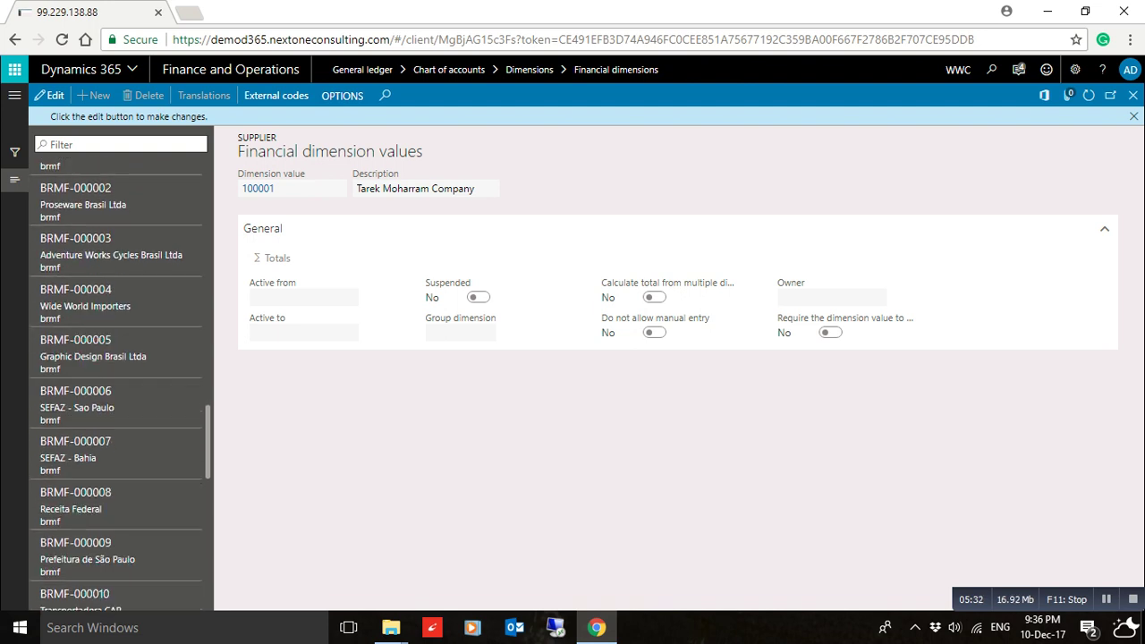
pyautogui.scroll(-4, 115, 386)
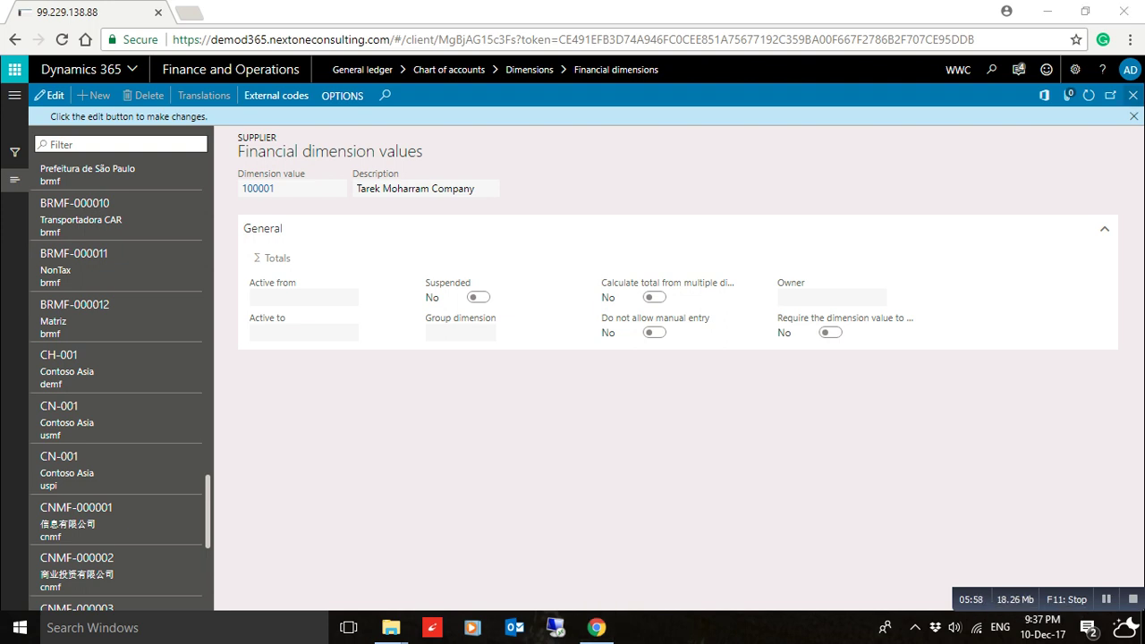
# - Close the values form and run Activate to activate the Supplier (SUP) dimension
pyautogui.click(1133, 95)
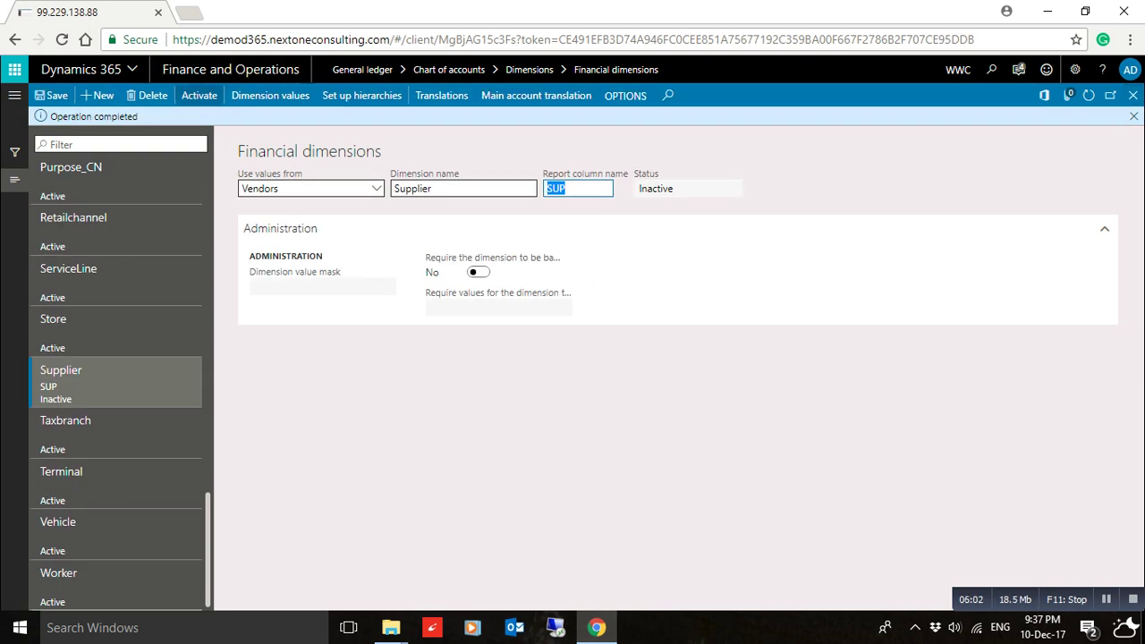
pyautogui.click(199, 95)
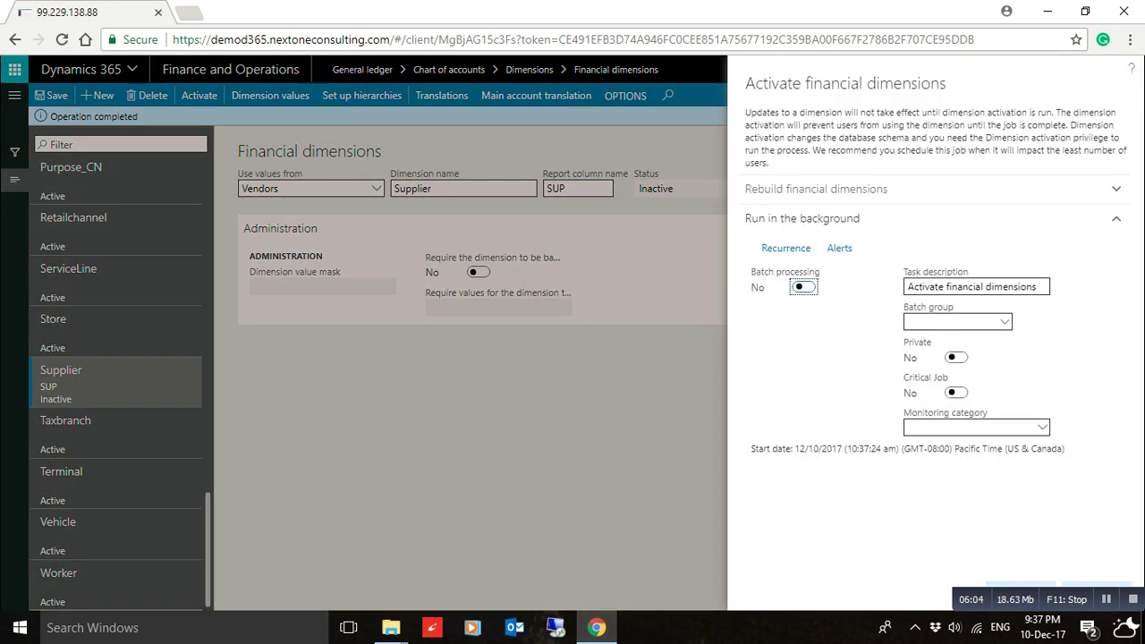
pyautogui.click(1085, 12)
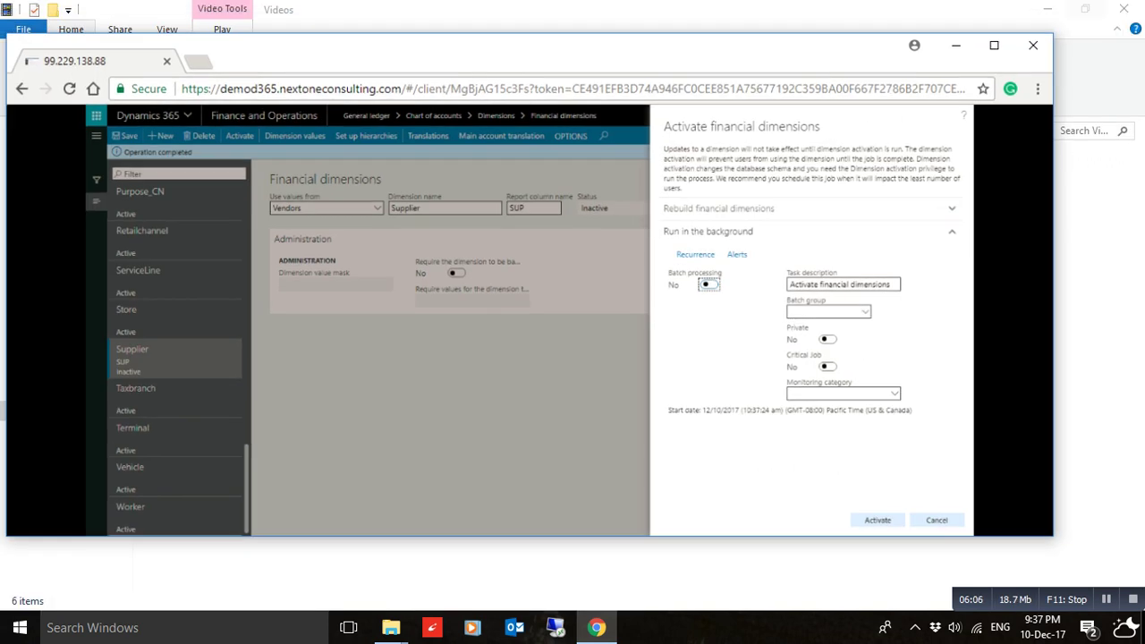
pyautogui.click(880, 520)
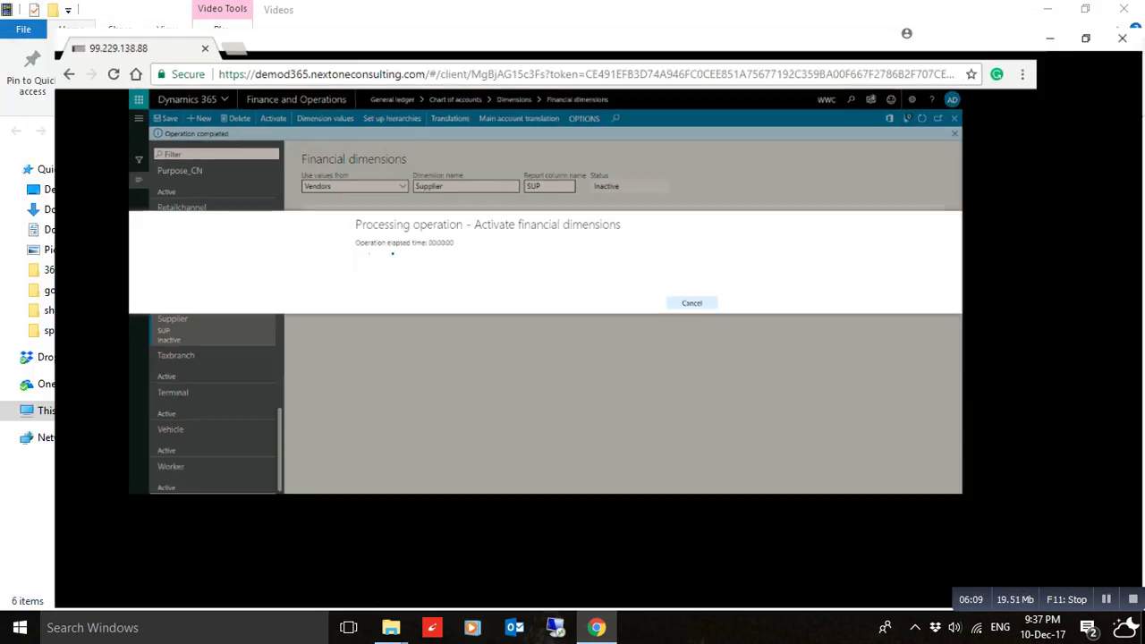
pyautogui.click(995, 52)
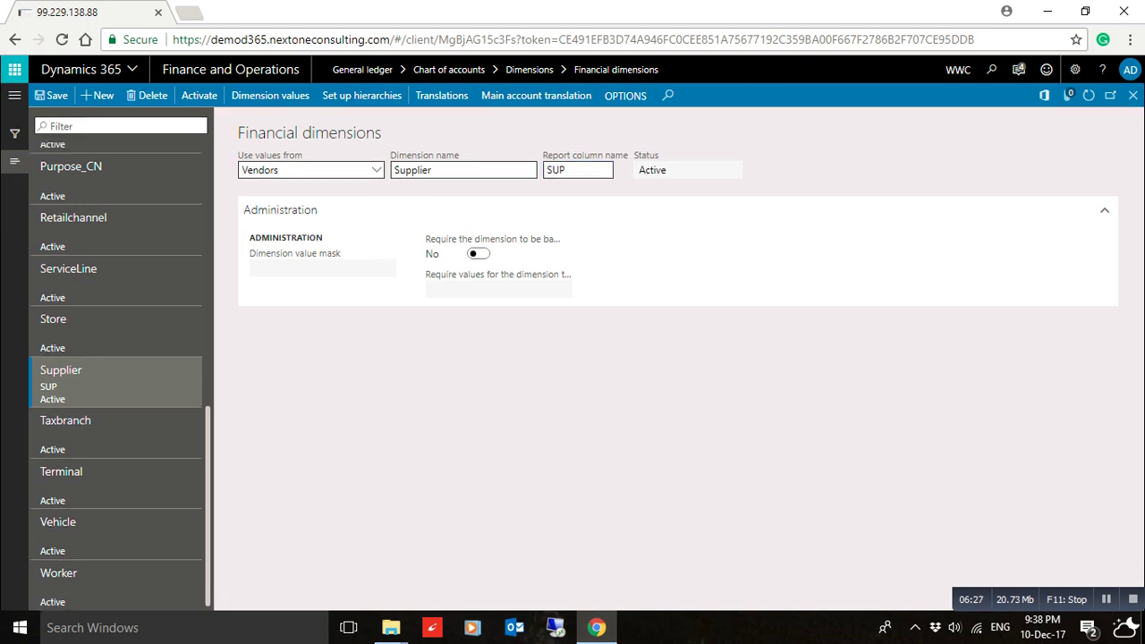
# - Reopen General ledger Financial dimensions and add a new blank dimension record
pyautogui.press('Escape')
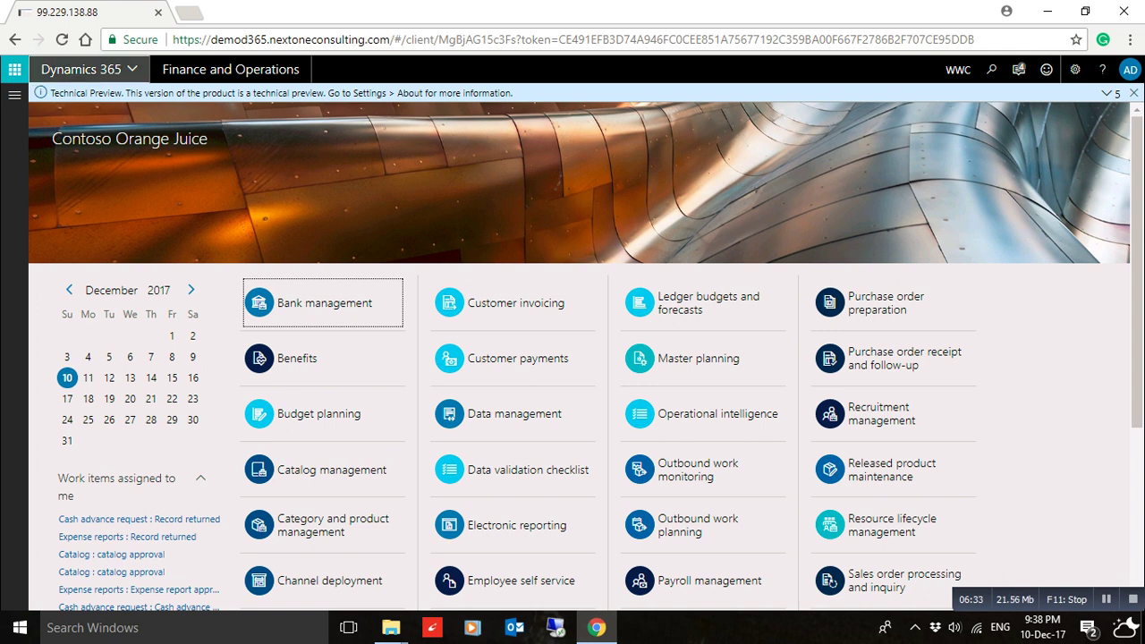
pyautogui.hotkey('alt', 'F1')
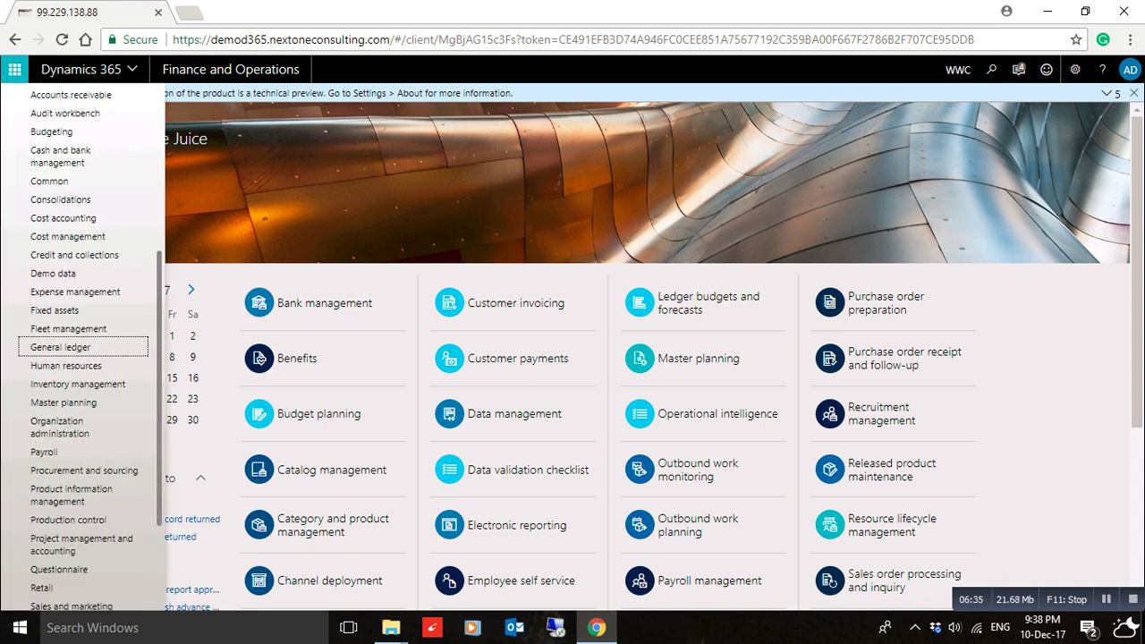
pyautogui.click(59, 347)
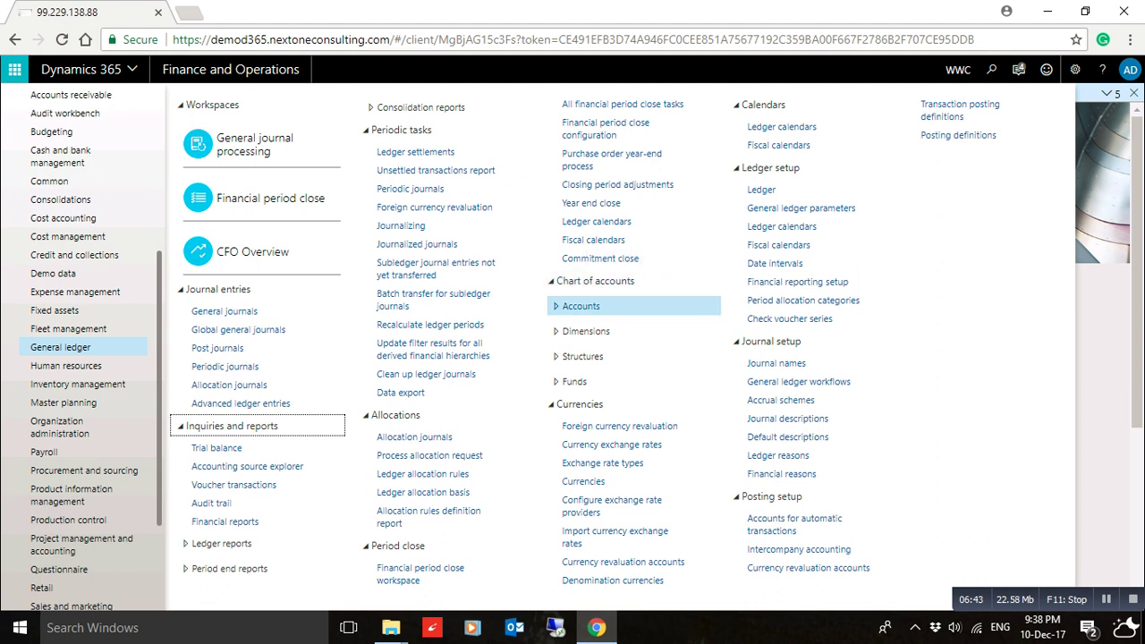
pyautogui.click(586, 331)
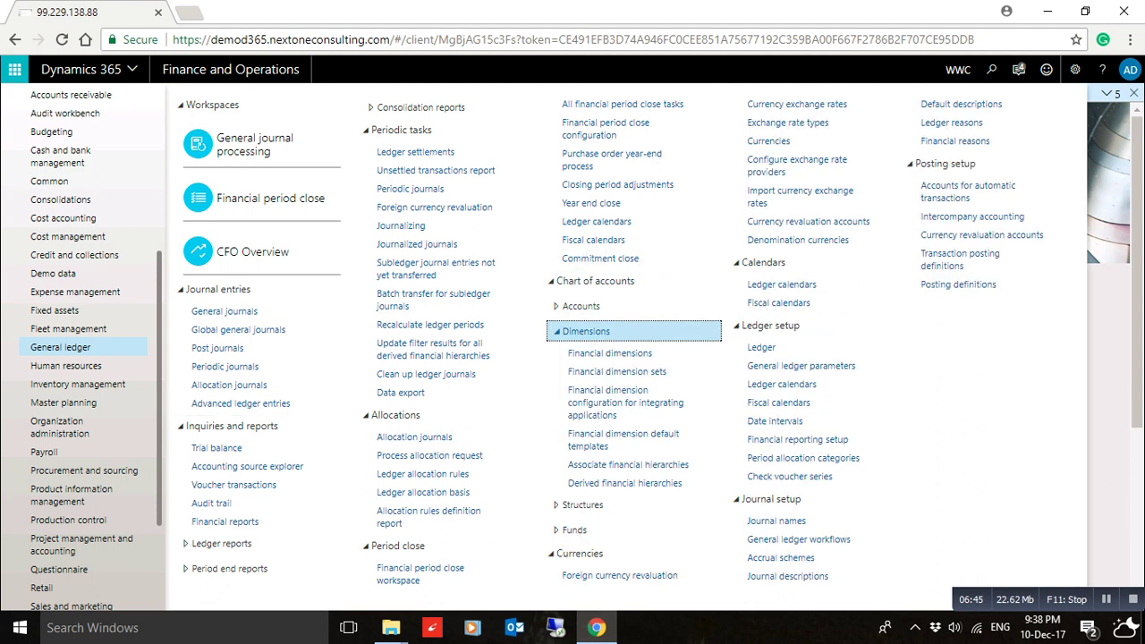
pyautogui.click(595, 353)
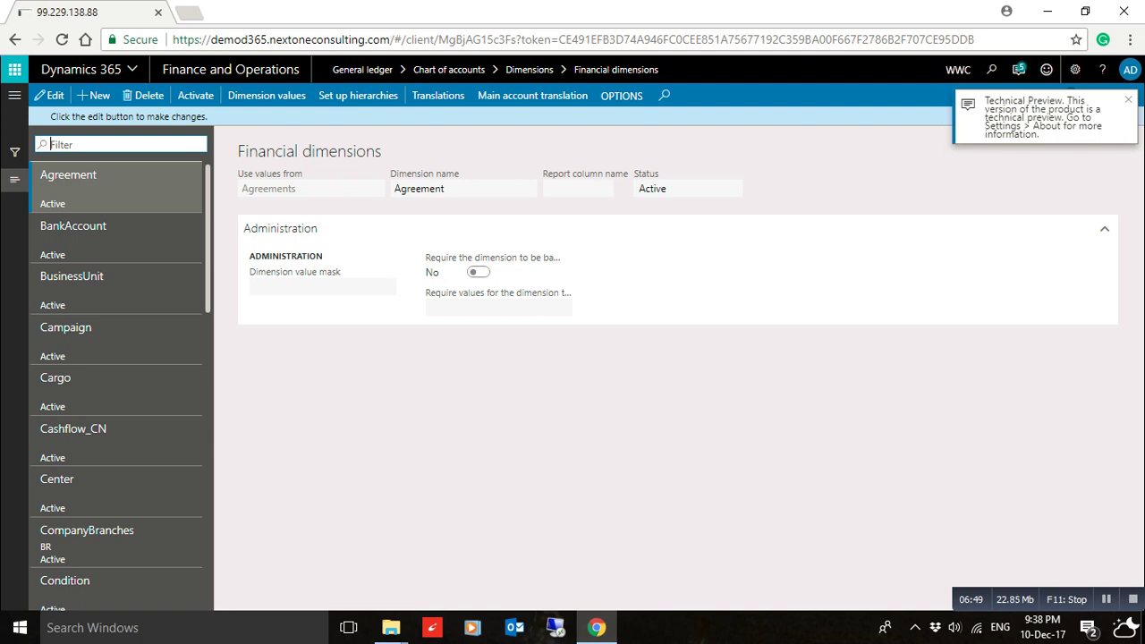
pyautogui.click(98, 95)
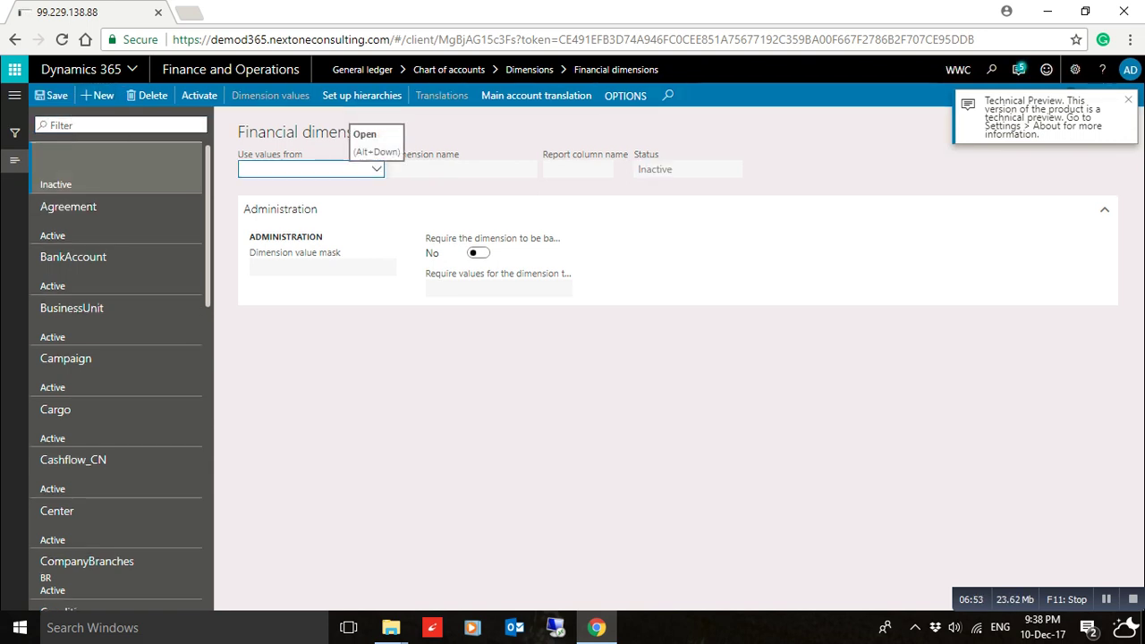
# - Choose < Custom dimension > from the Use values from list
pyautogui.click(376, 169)
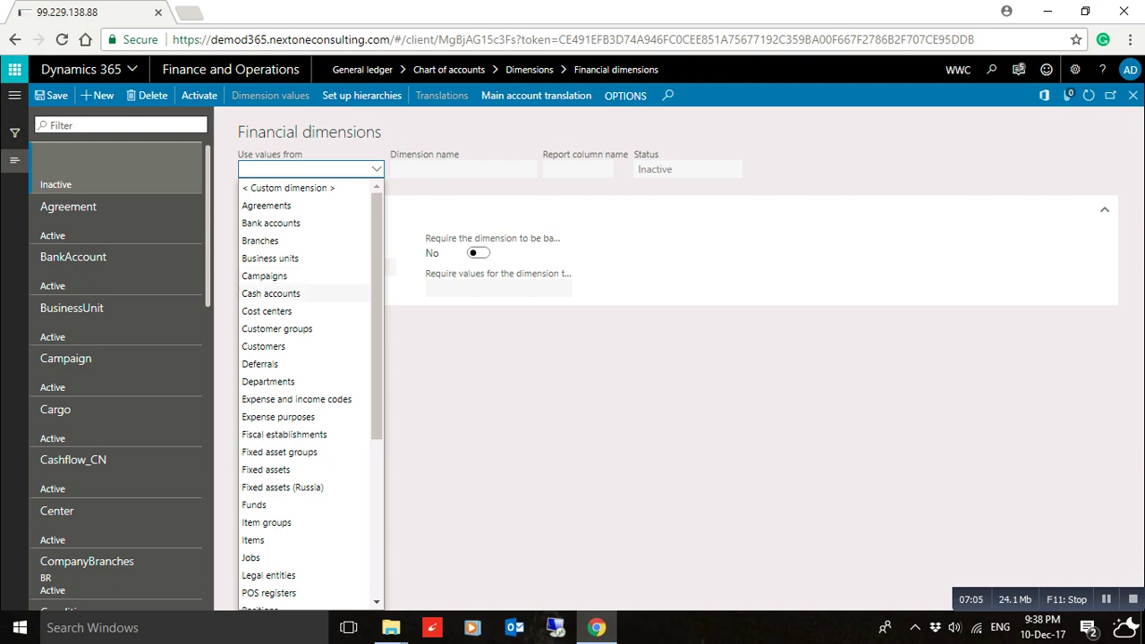
pyautogui.scroll(-3, 304, 295)
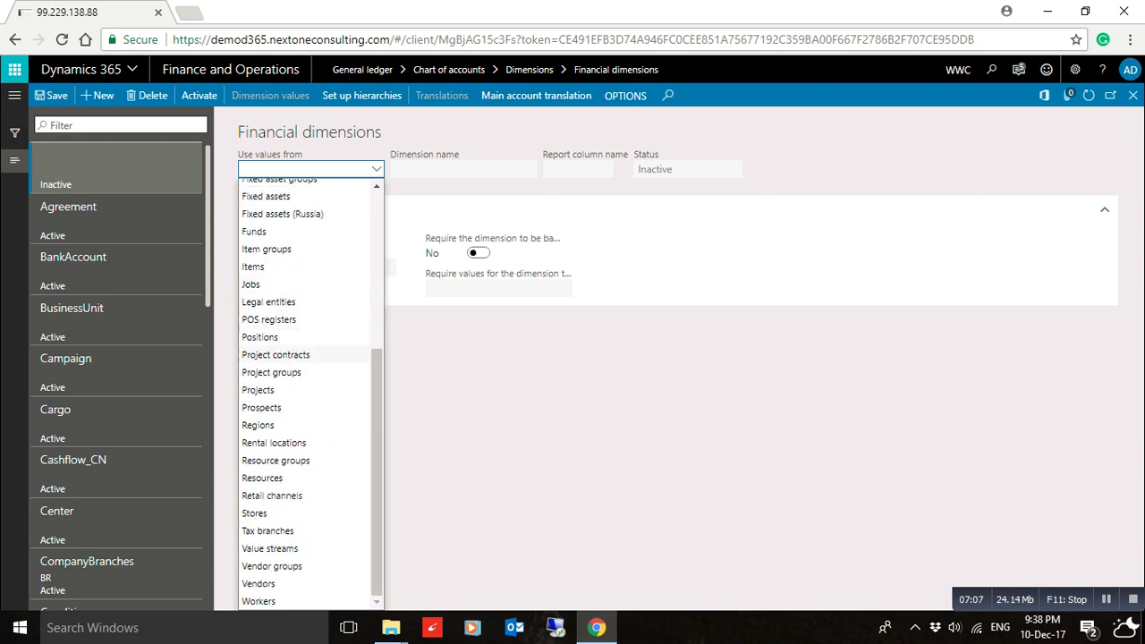
pyautogui.scroll(3, 304, 358)
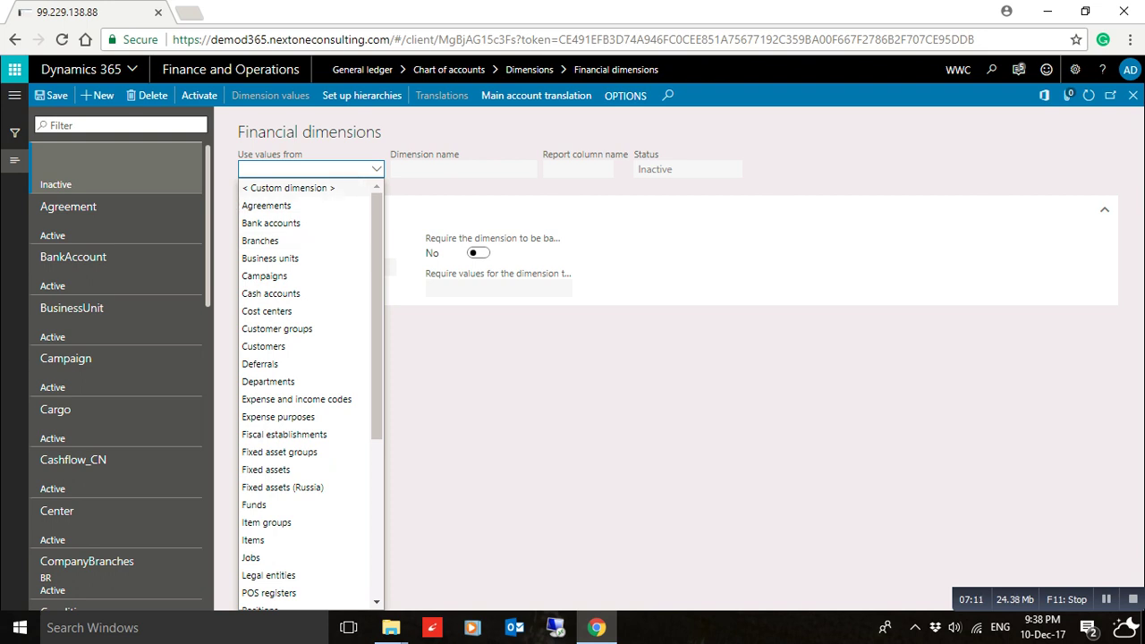
pyautogui.press('Tab')
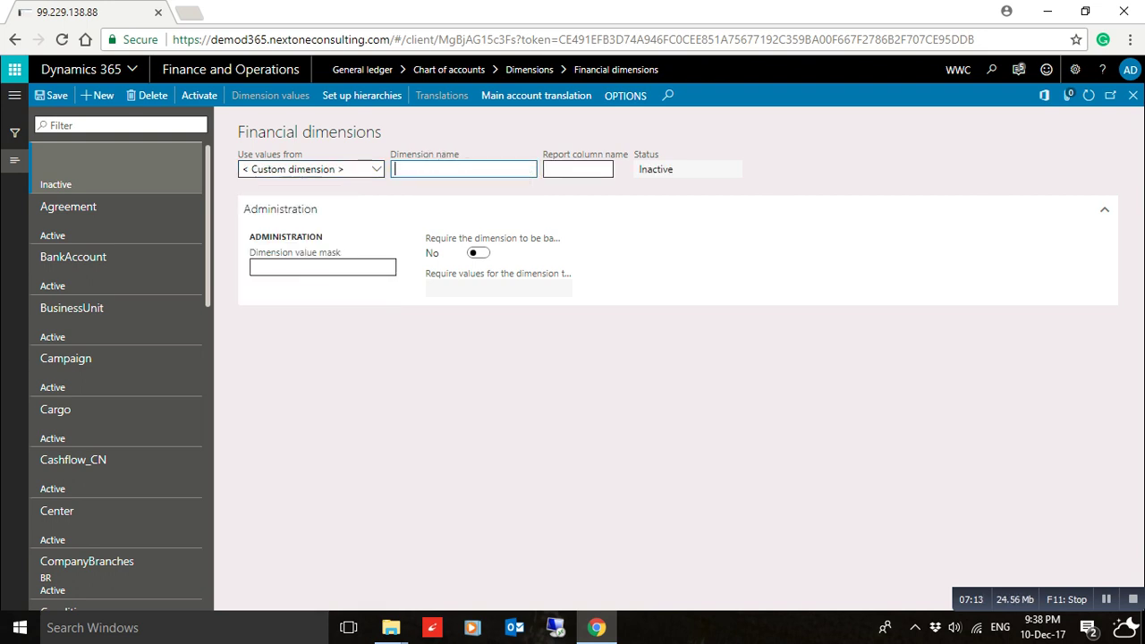